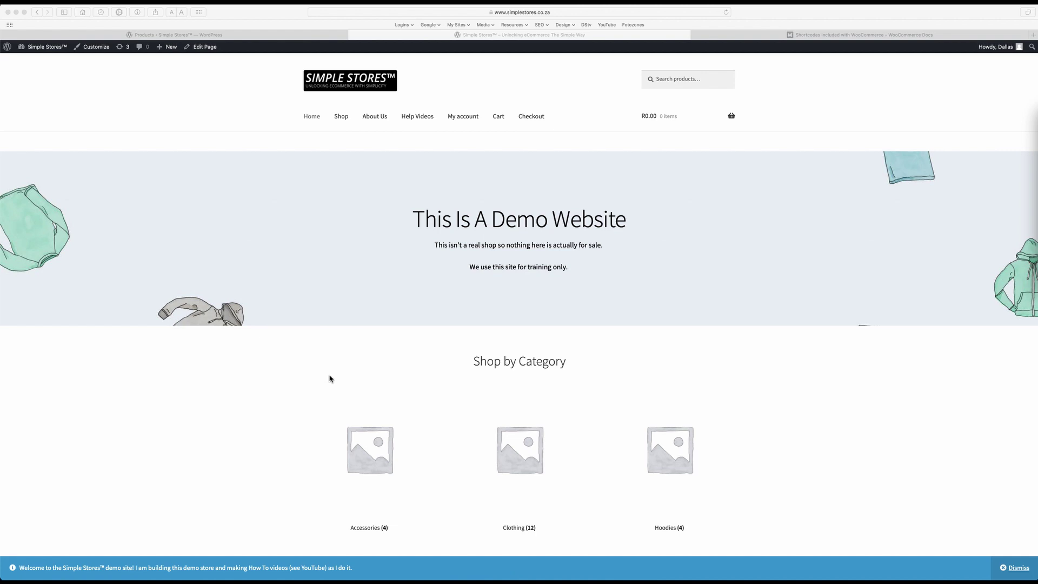
- Scroll through the storefront homepage to review its product sections
scroll(298, 389, down, 2)
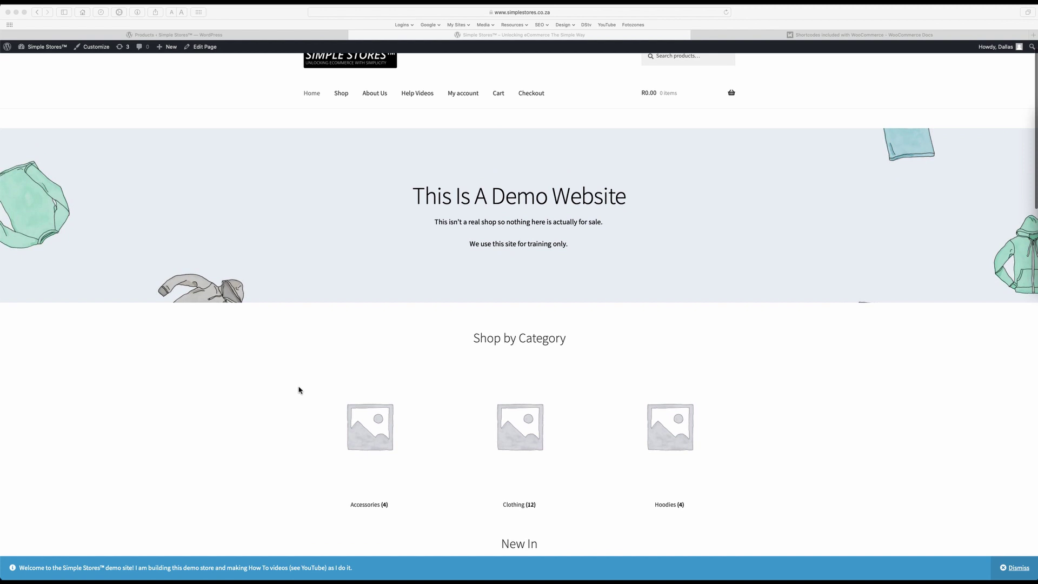
scroll(298, 390, up, 1)
scroll(298, 389, up, 1)
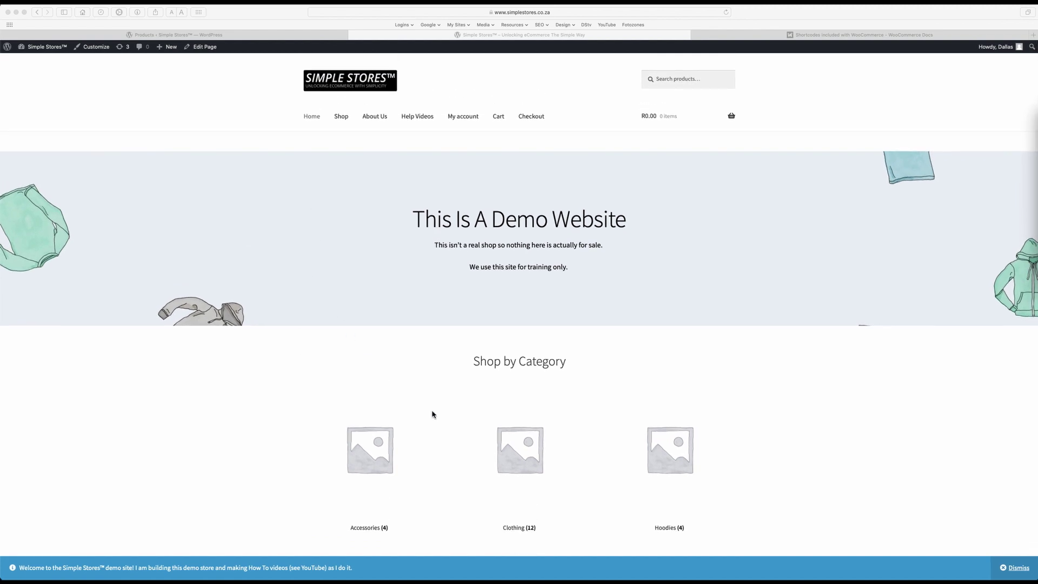
scroll(338, 396, down, 5)
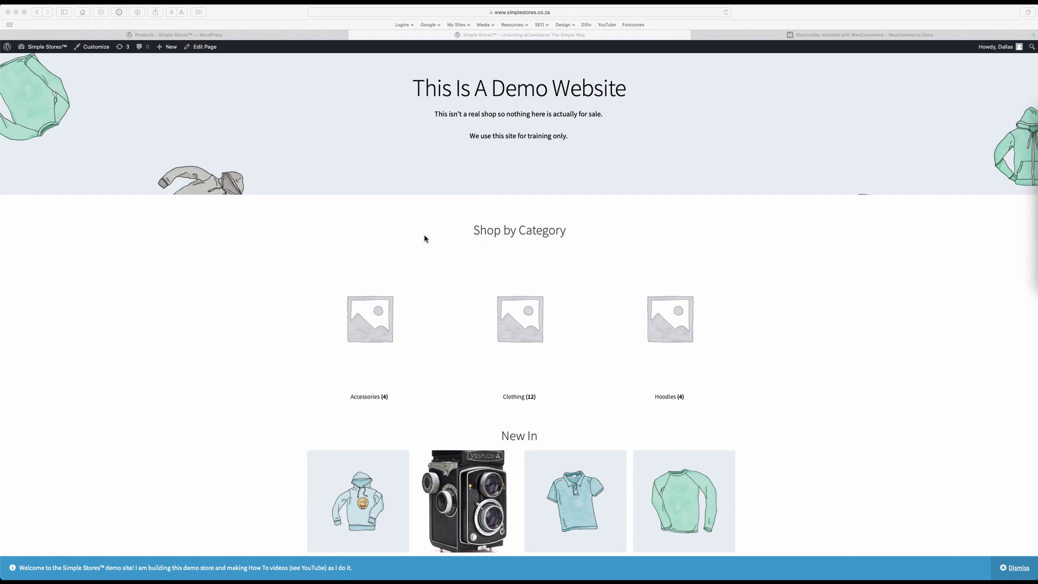
scroll(276, 342, down, 7)
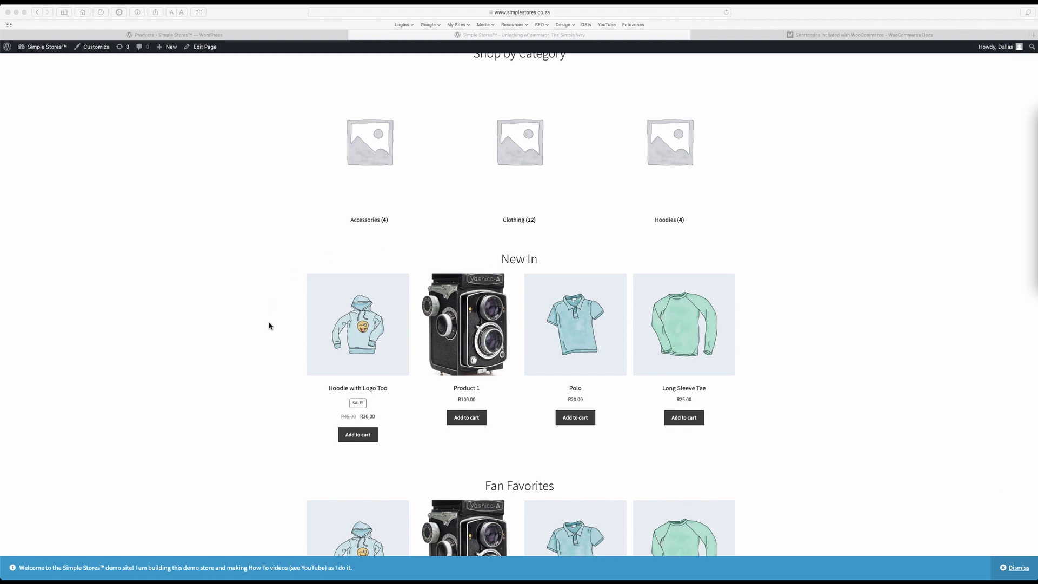
scroll(264, 366, down, 2)
scroll(264, 366, down, 4)
scroll(339, 315, down, 5)
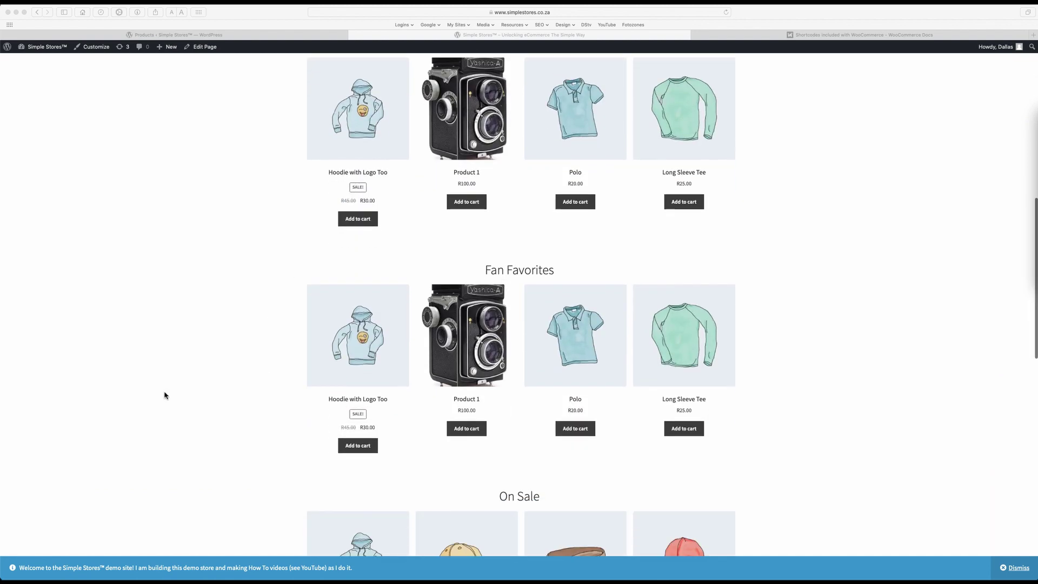
scroll(241, 399, down, 8)
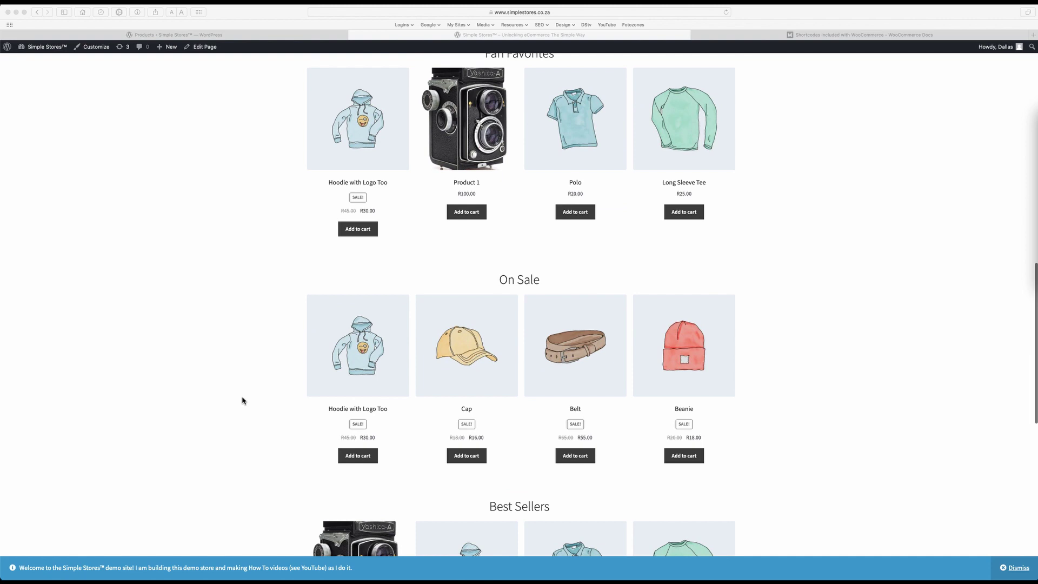
scroll(242, 400, down, 8)
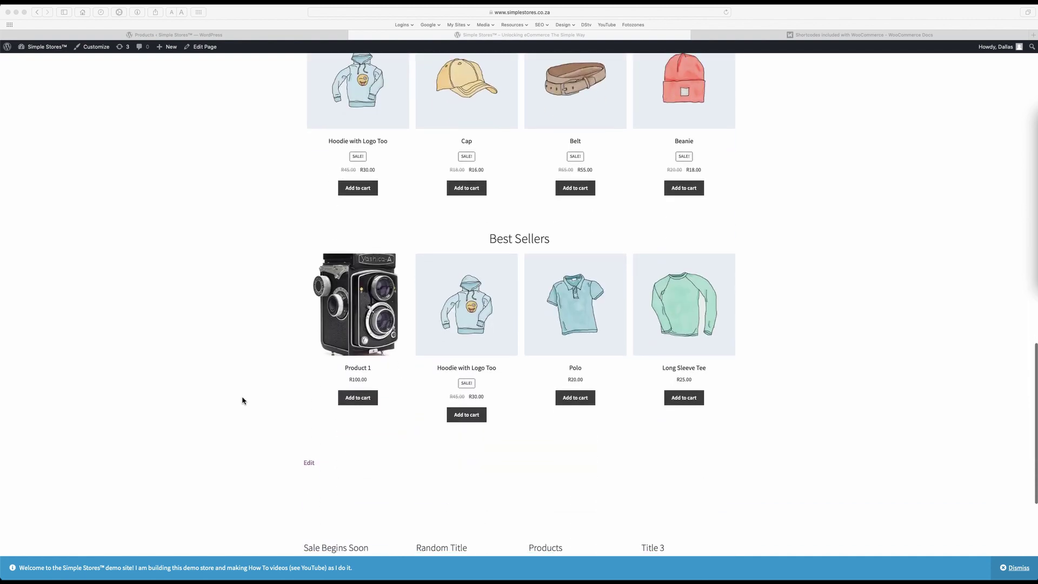
scroll(242, 400, down, 2)
scroll(241, 352, up, 20)
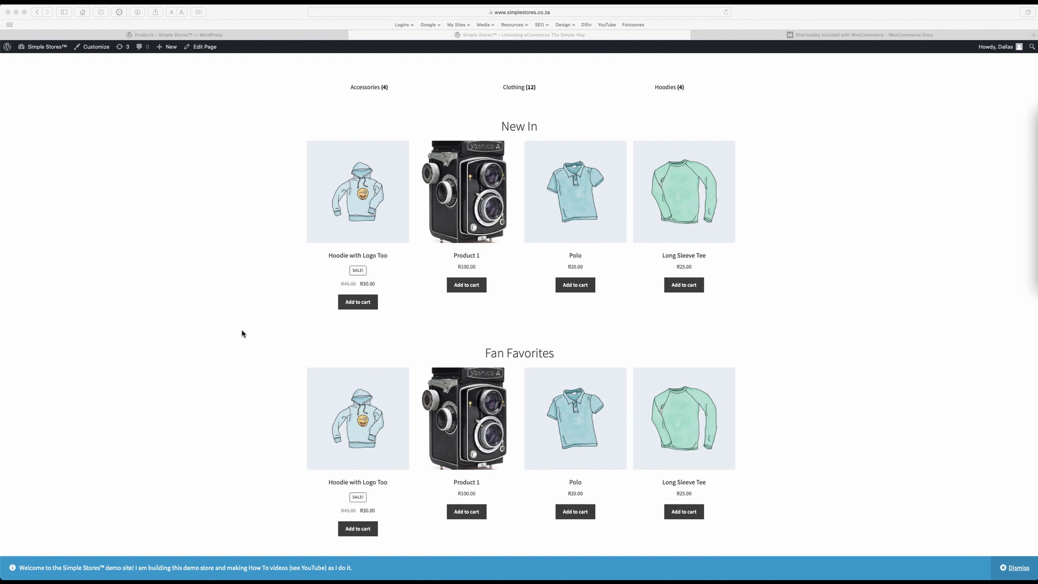
scroll(241, 334, up, 5)
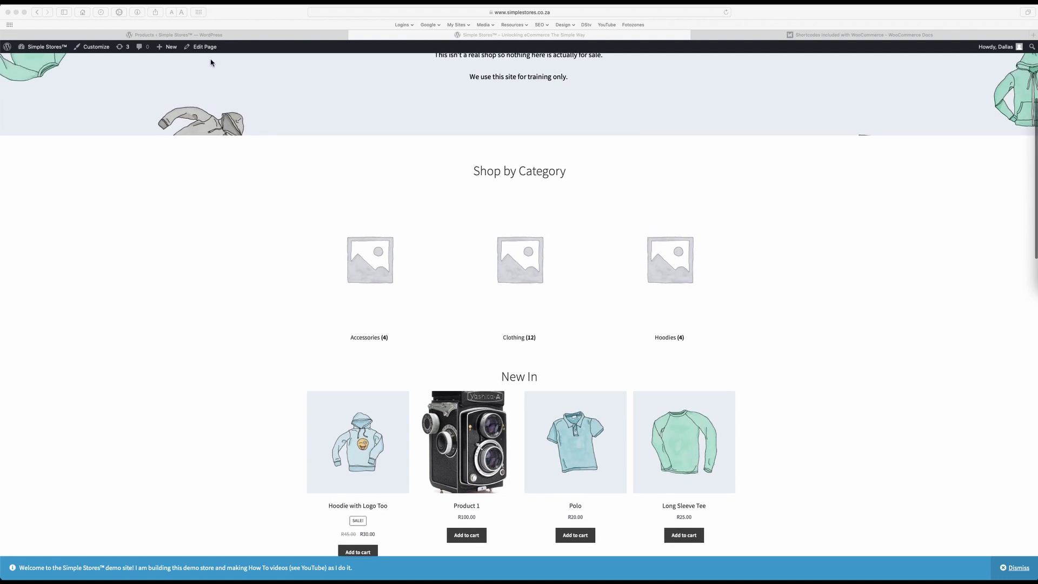
- Open the Homepage in the page editor and inspect the product shortcodes behind each section
click(201, 48)
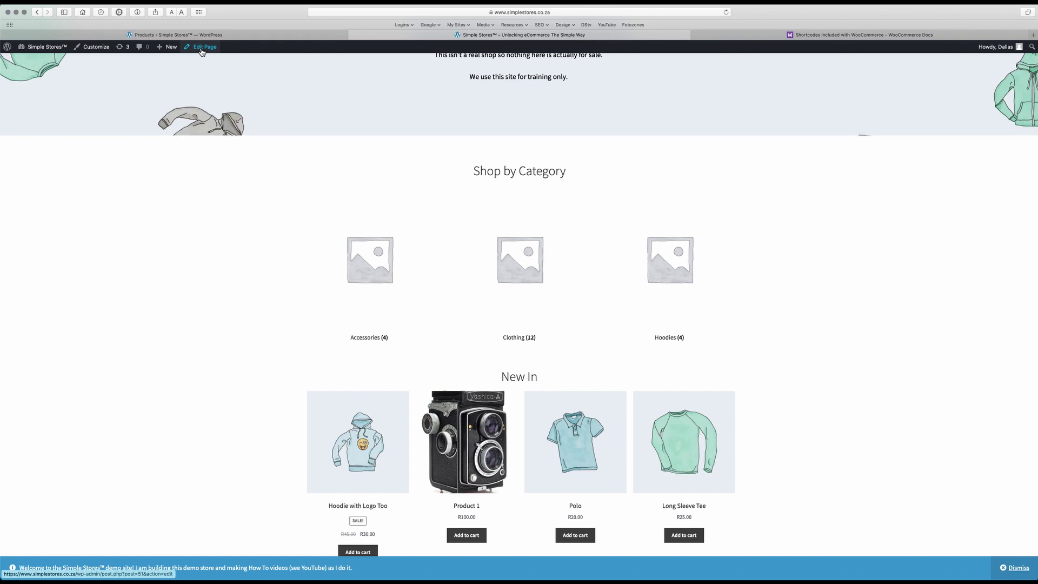
click(199, 50)
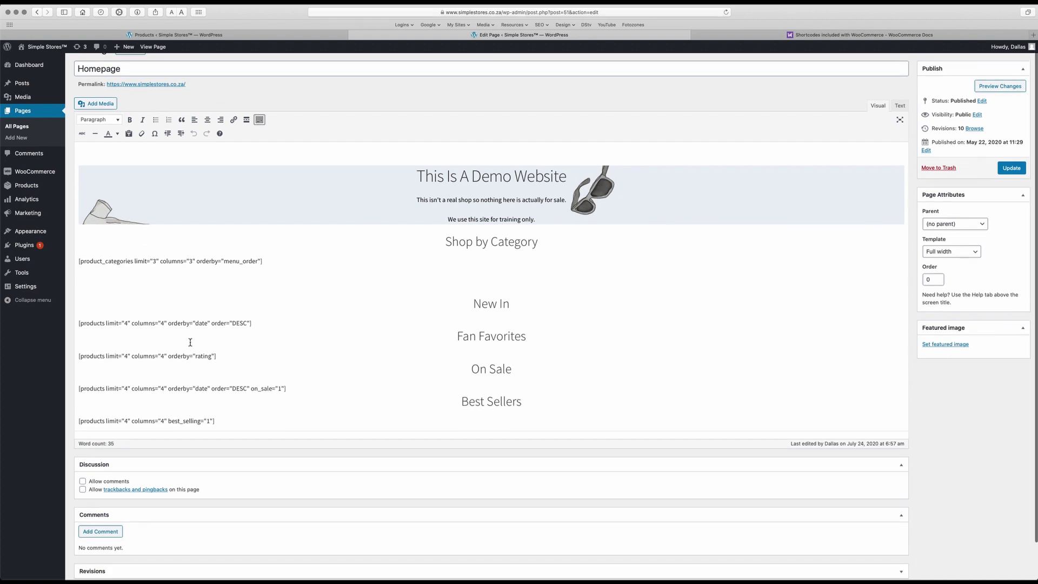
scroll(189, 343, down, 2)
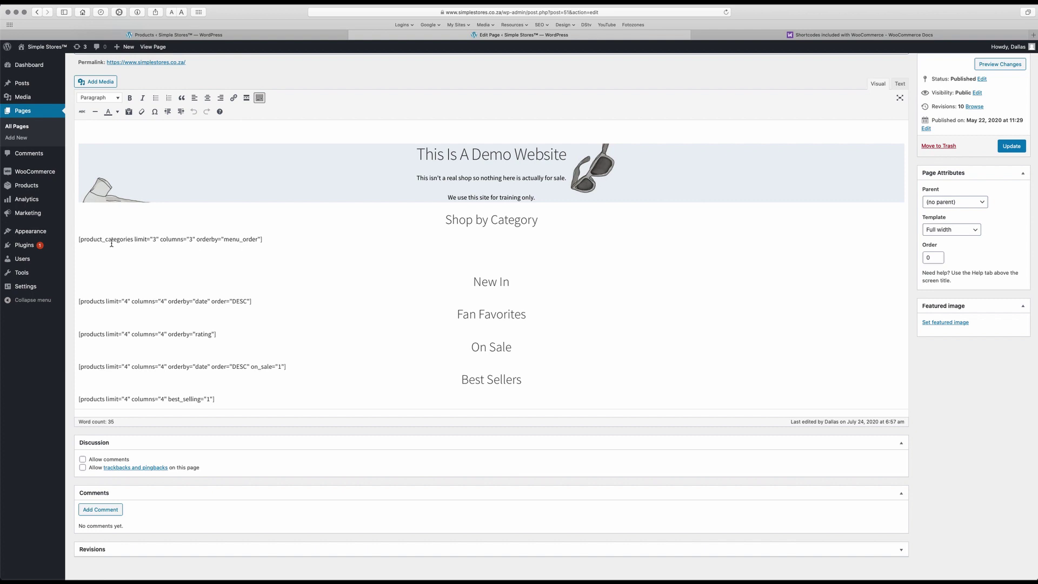
click(152, 242)
click(760, 36)
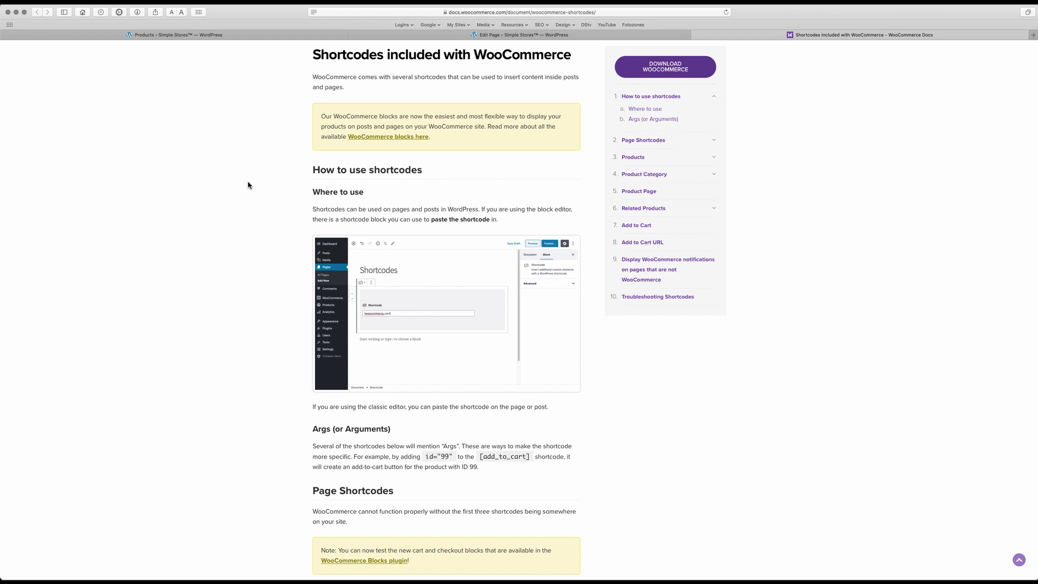
scroll(252, 303, down, 6)
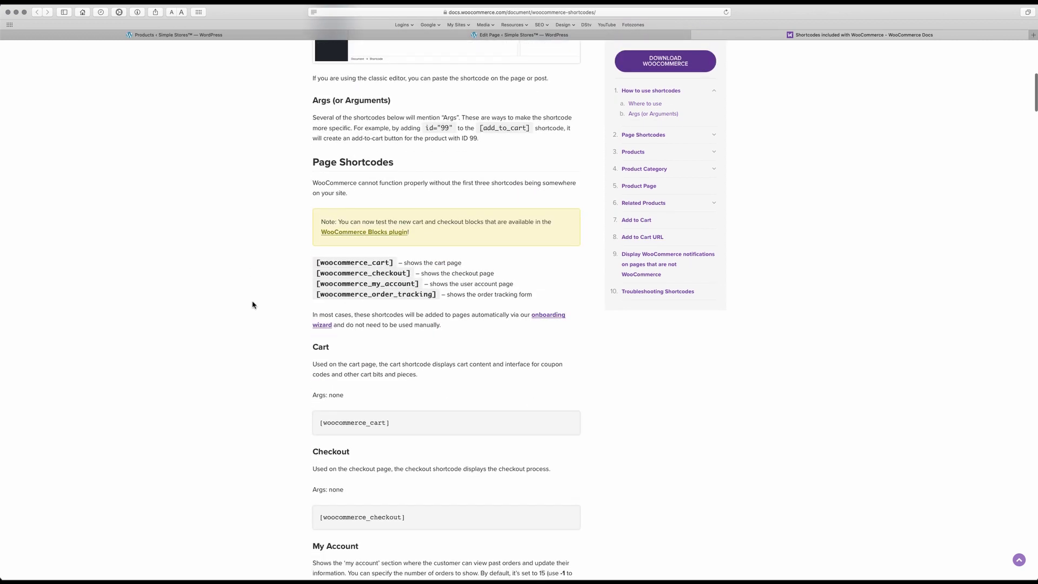
scroll(252, 305, down, 8)
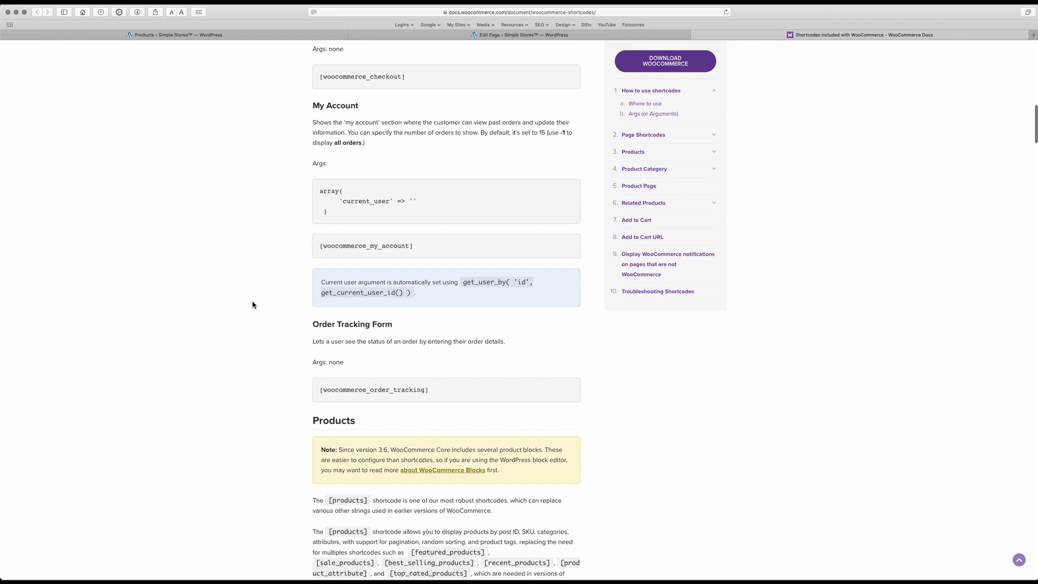
scroll(252, 305, down, 8)
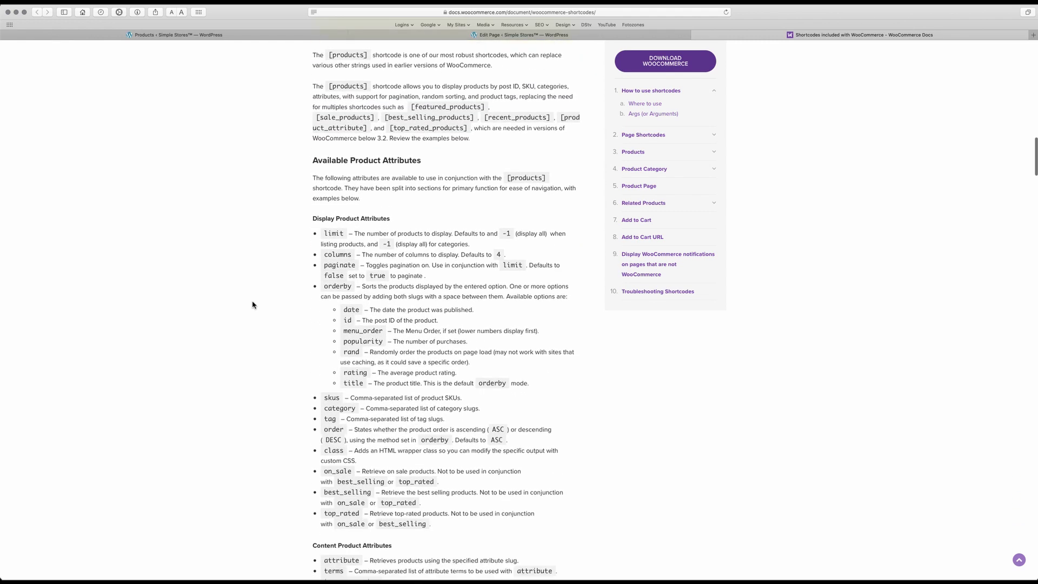
scroll(253, 304, down, 1)
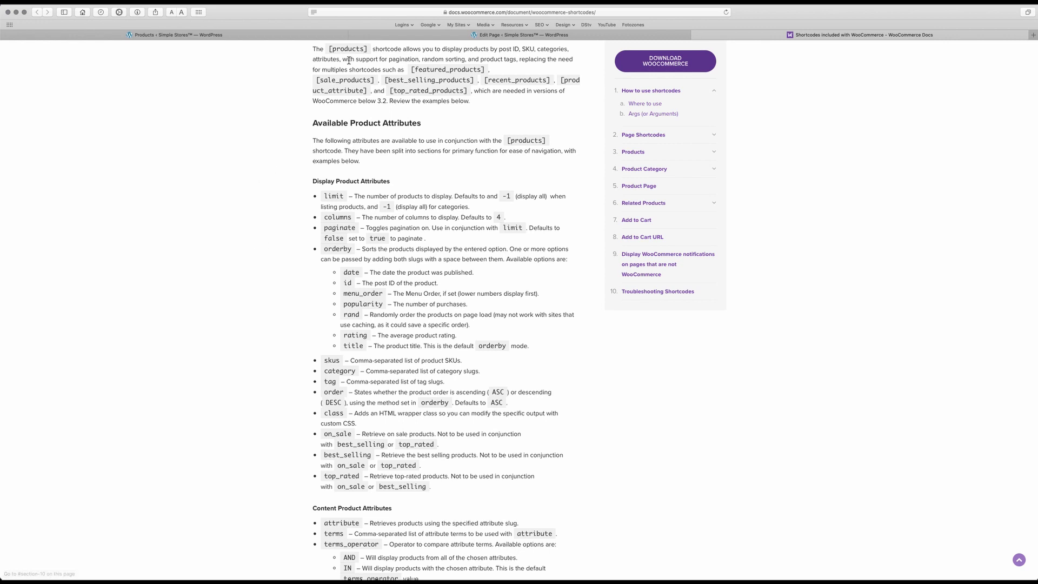
click(376, 35)
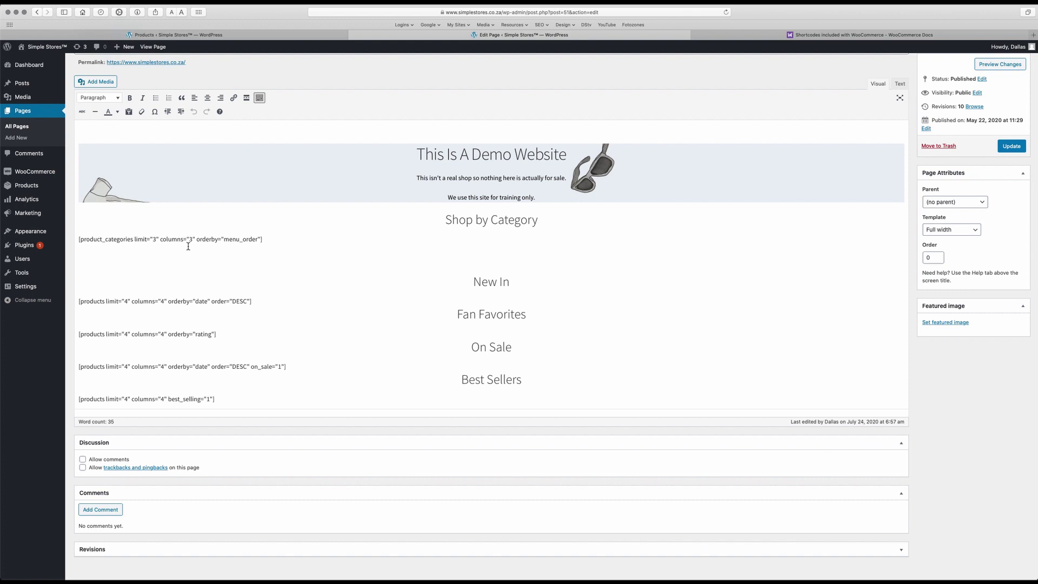
- Change the product_categories shortcode to limit="4" and columns="4", then update the Homepage
click(156, 239)
key(BackSpace)
text(4)
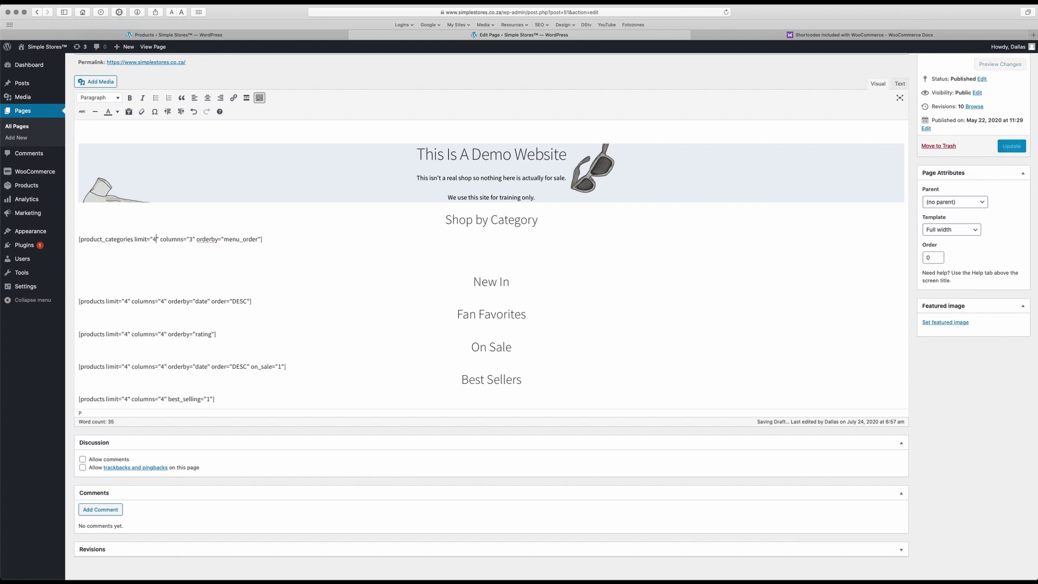
click(192, 239)
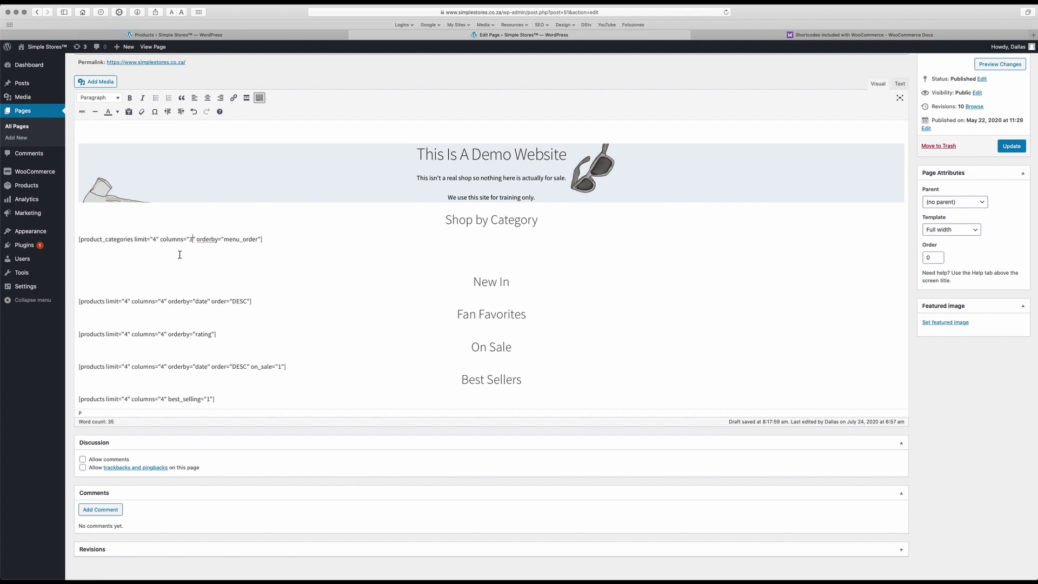
key(BackSpace)
text(4)
click(1015, 150)
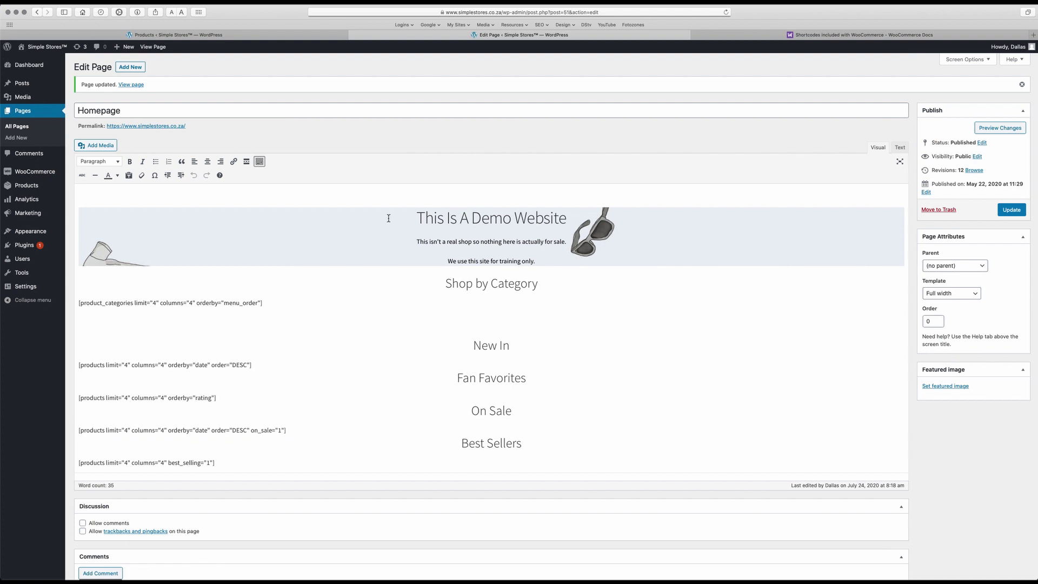
- View the updated homepage live and check the four Shop by Category tiles, including Tshirts
click(130, 85)
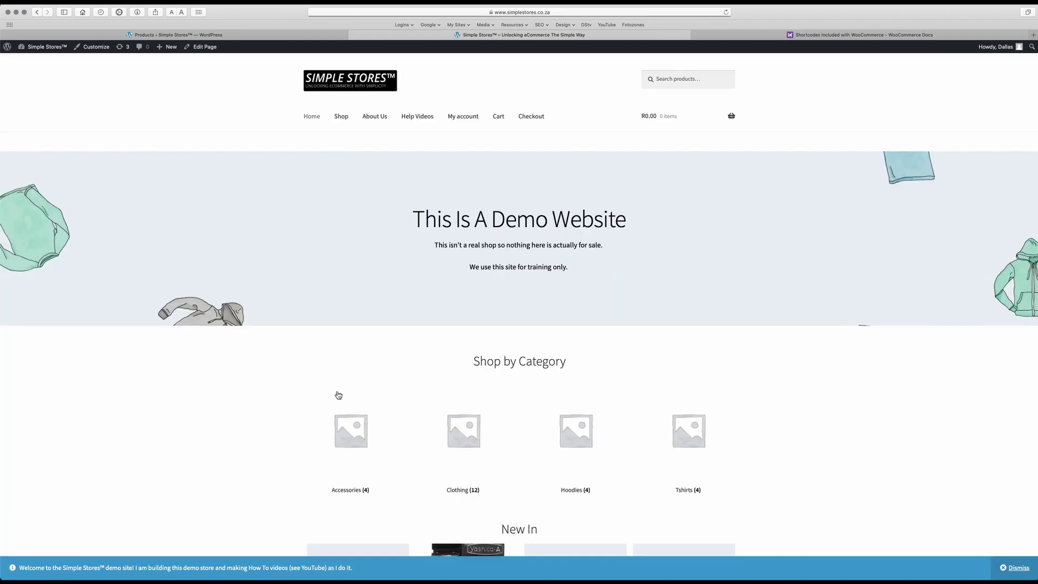
scroll(346, 397, down, 3)
scroll(349, 403, down, 2)
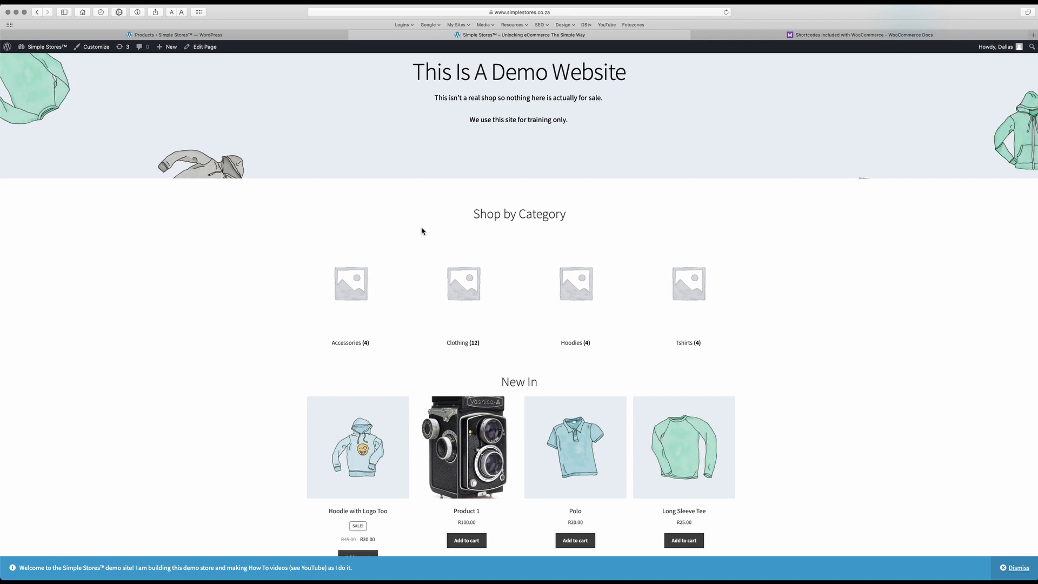
scroll(422, 231, up, 1)
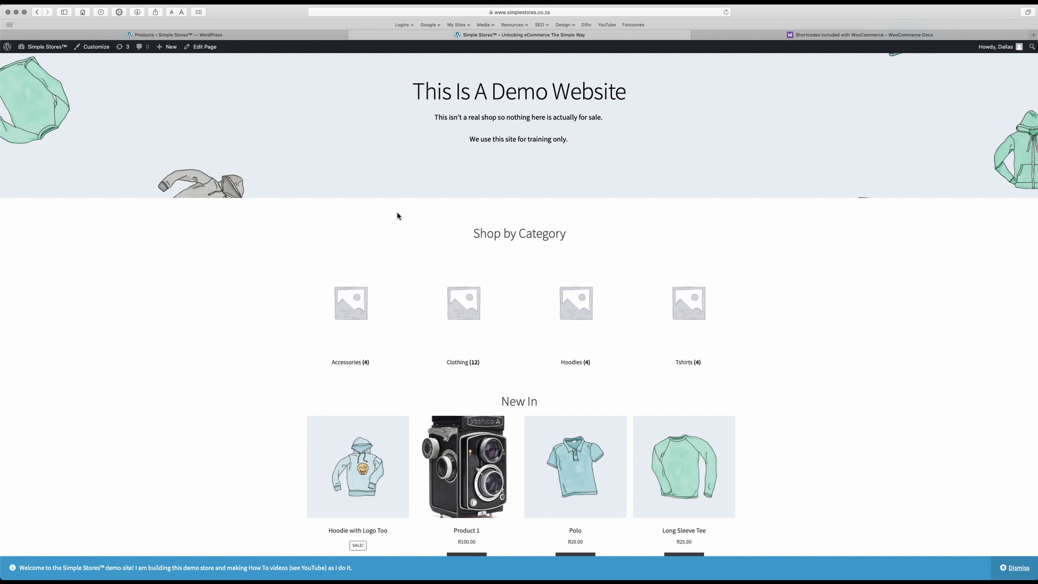
scroll(397, 216, up, 1)
scroll(397, 216, up, 3)
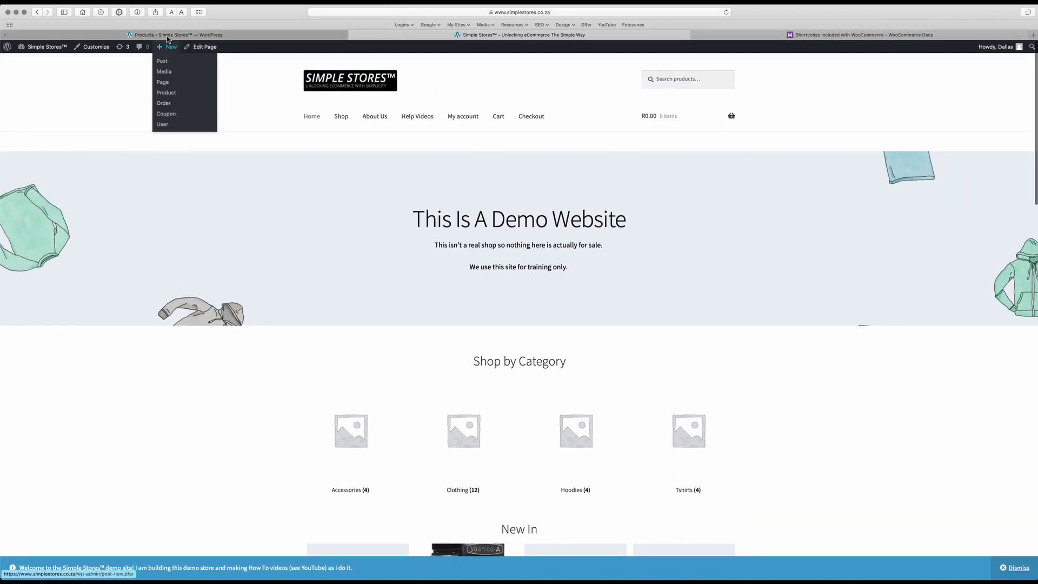
- Add a new page titled 'Mid Year Sales' and publish it with an empty body
click(166, 34)
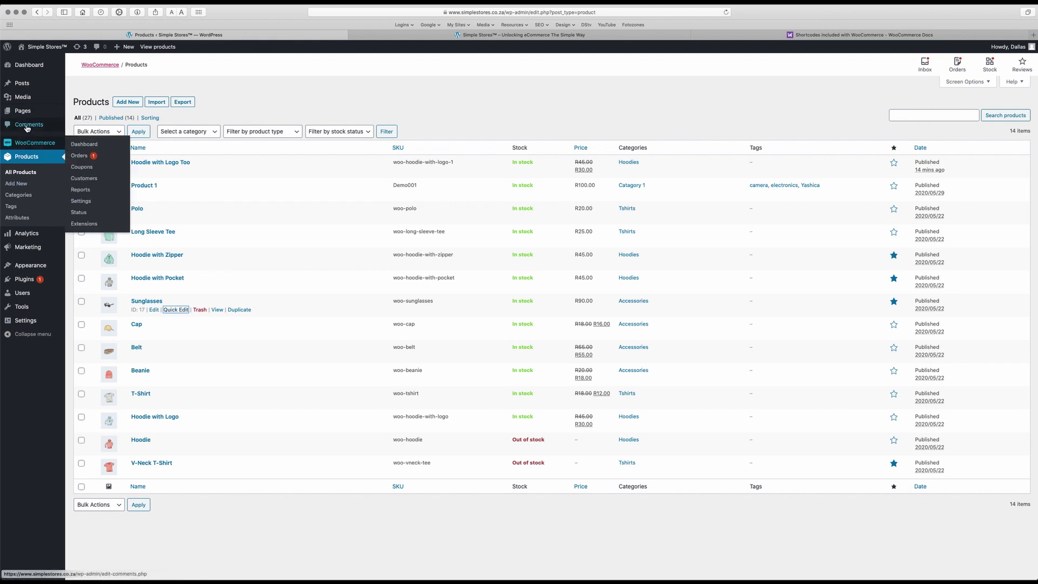
mouse_move(29, 111)
click(76, 123)
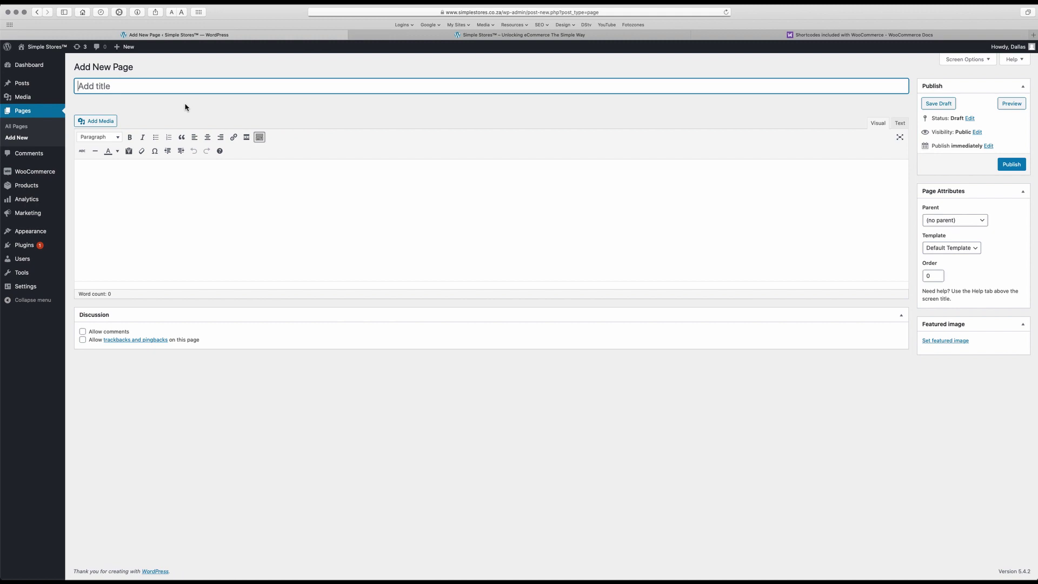
text(Mid Year Sales)
click(202, 209)
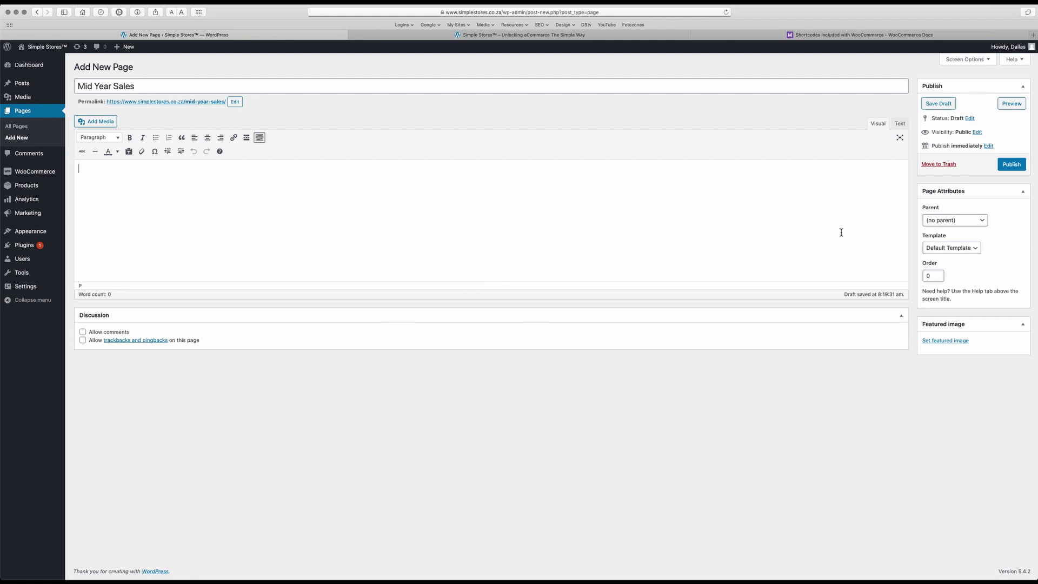
click(1010, 164)
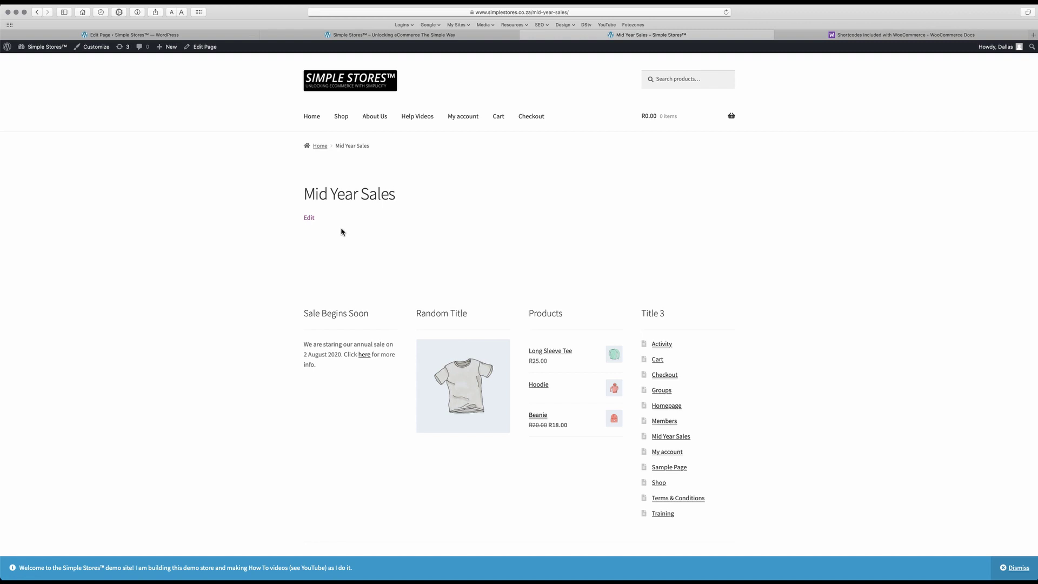
- Close the empty live Mid Year Sales view and return to its page editor
click(525, 36)
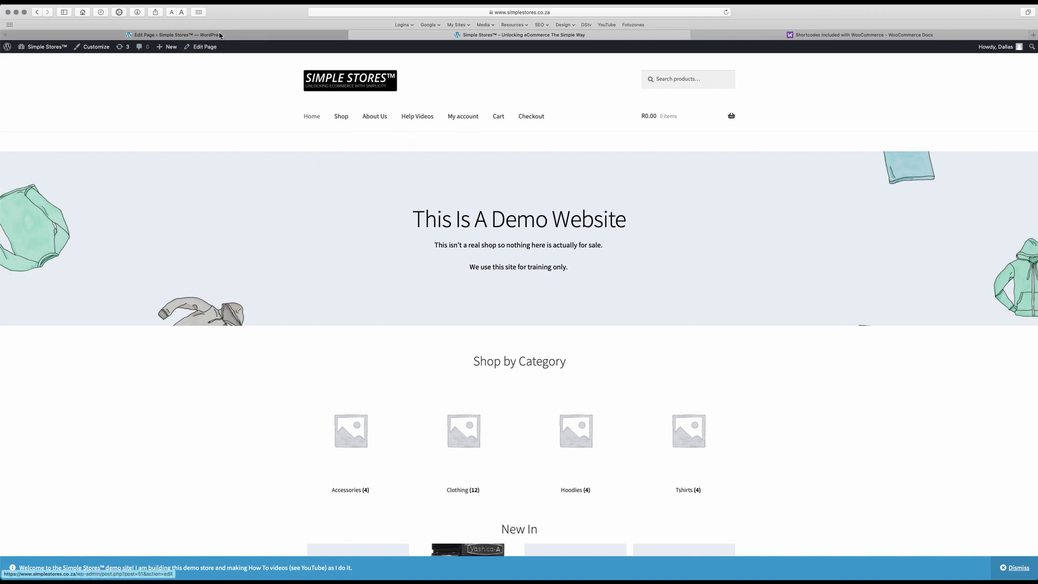
click(257, 36)
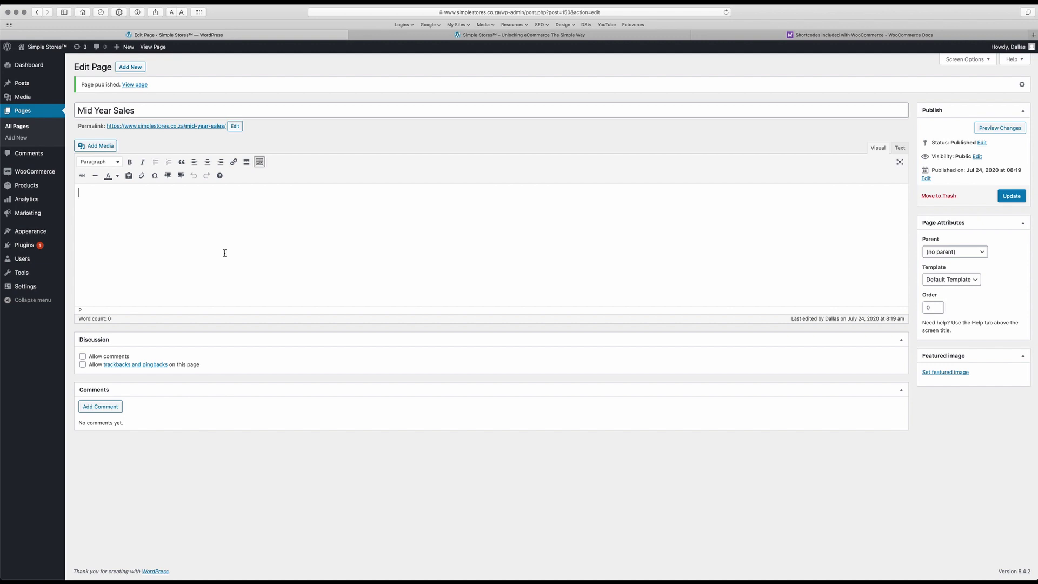
- Review the products shortcode attributes in the WooCommerce docs
click(781, 35)
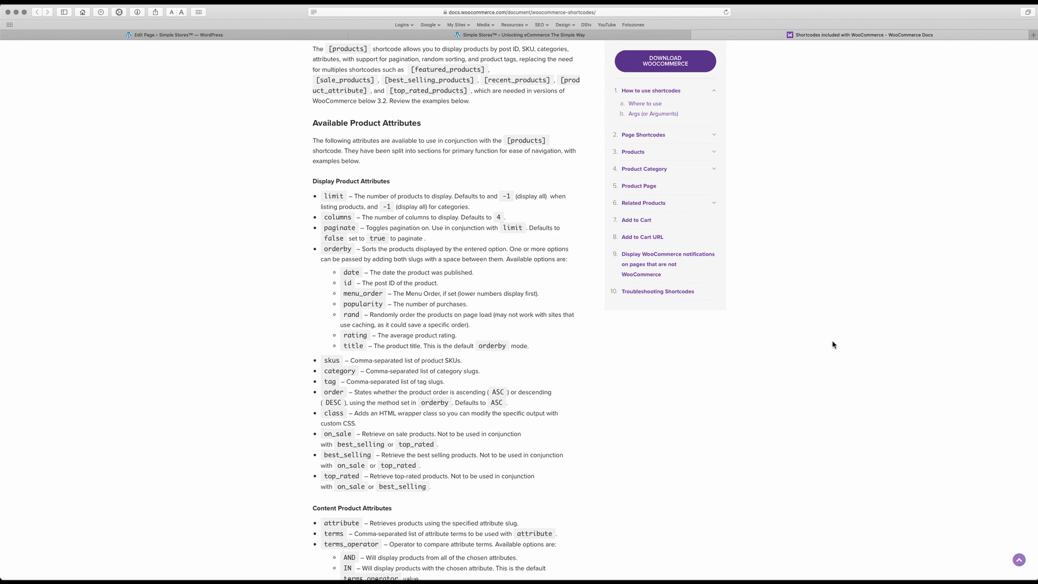
scroll(833, 344, up, 3)
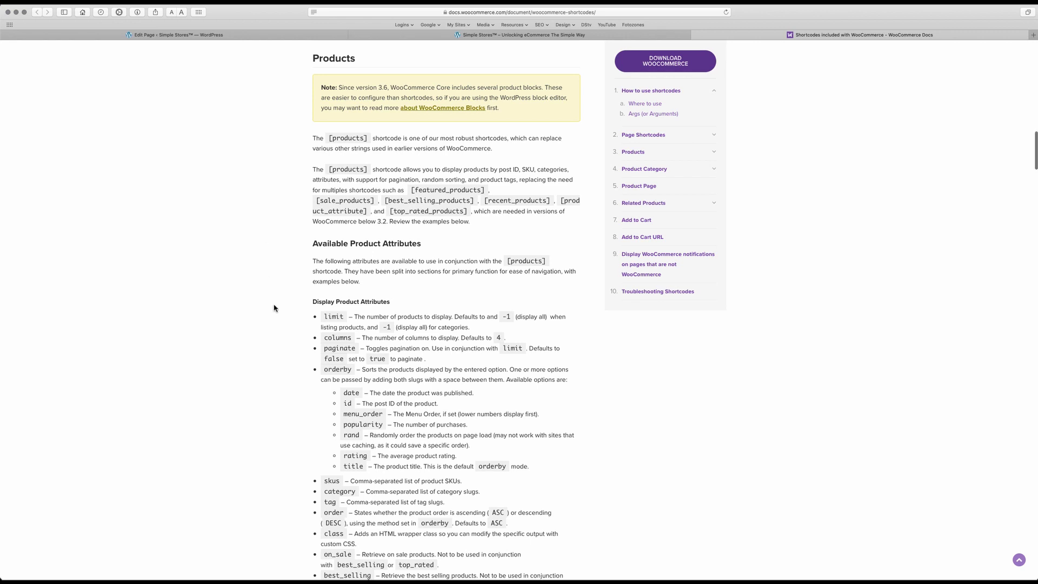
scroll(274, 308, down, 2)
scroll(274, 308, down, 1)
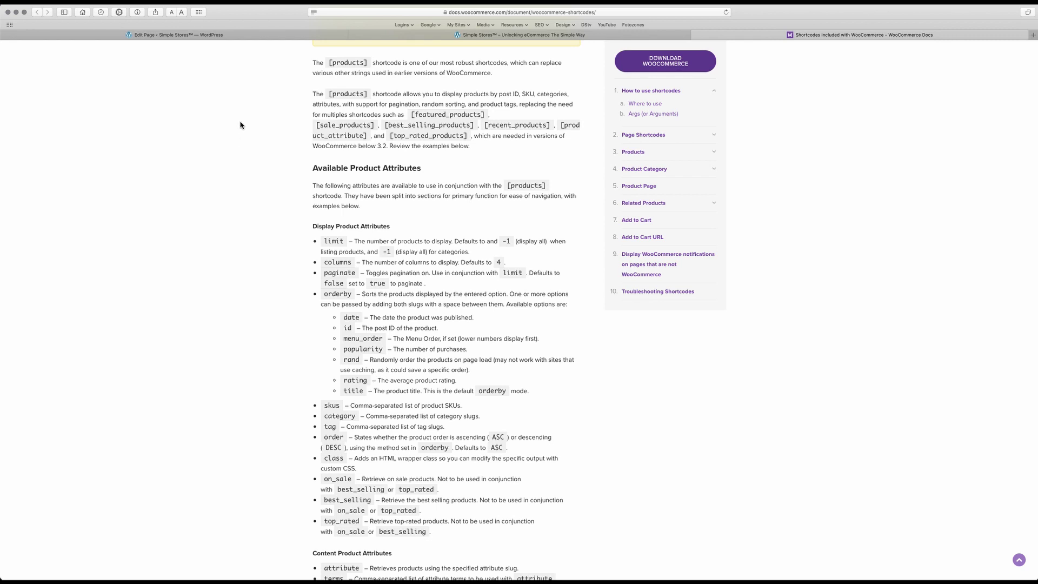
- Type '[products' into the Mid Year Sales page content
click(380, 36)
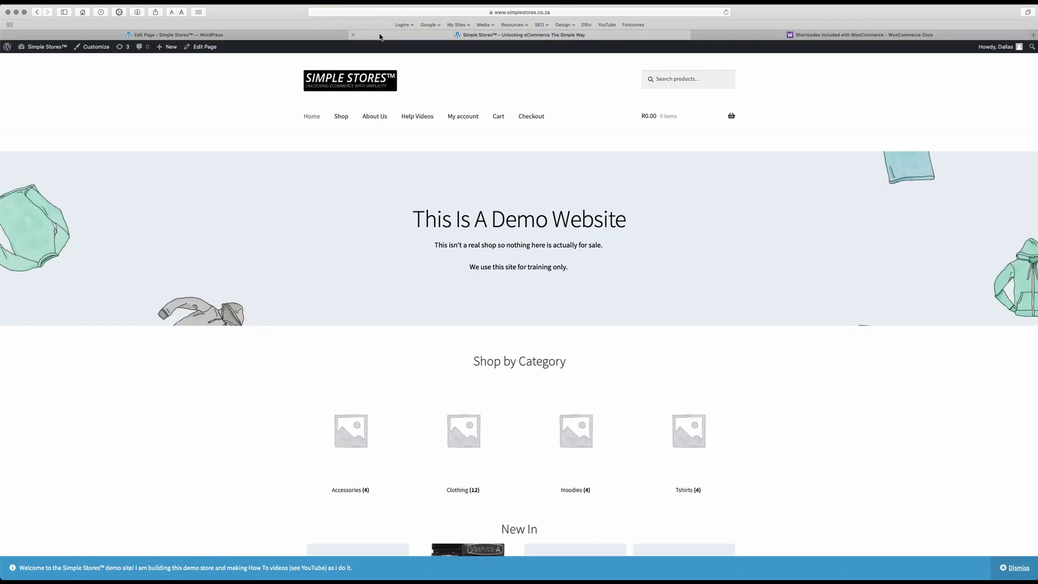
click(210, 38)
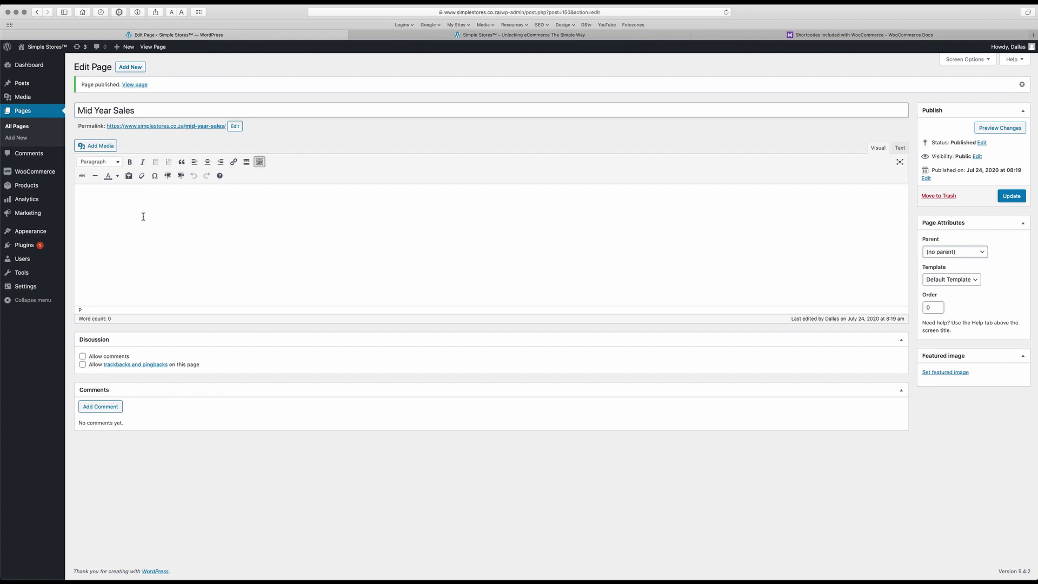
text([products)
- Recheck the products shortcode attributes in the docs, then go to the store homepage
click(794, 36)
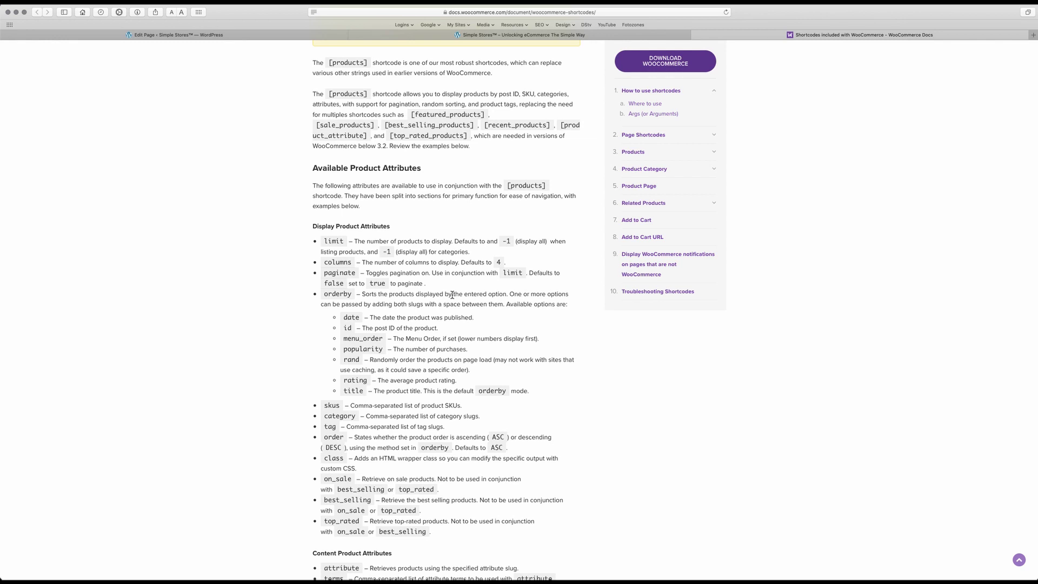
scroll(290, 363, down, 1)
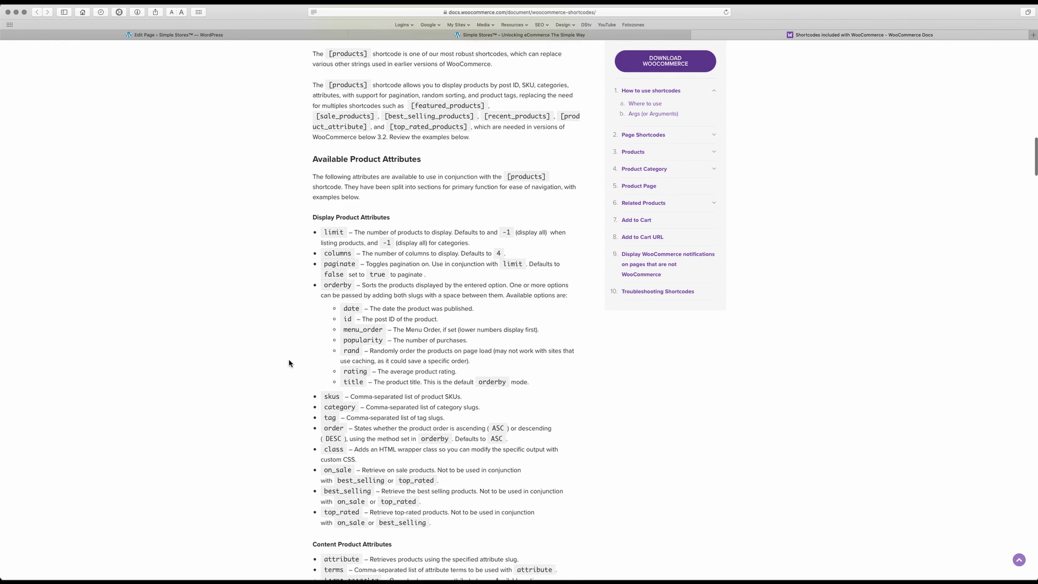
scroll(290, 363, down, 3)
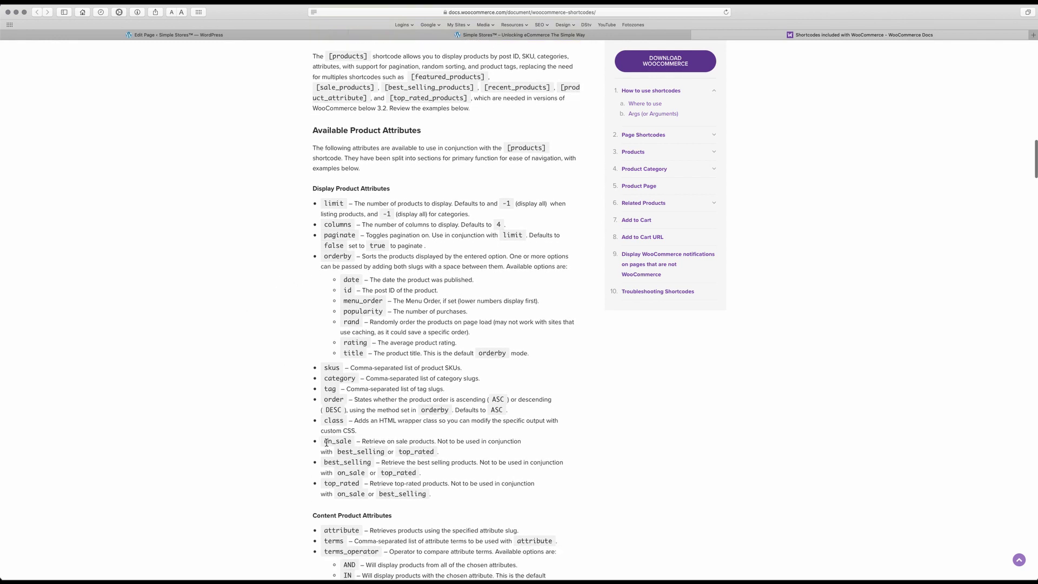
click(414, 36)
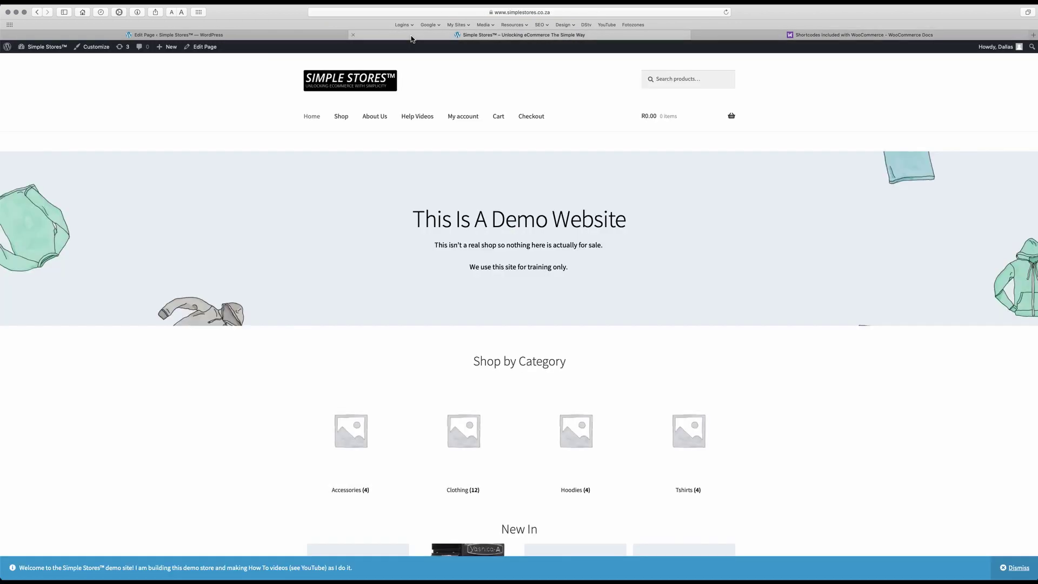
- Complete the shortcode as [products on_sale="true"] and update the Mid Year Sales page
click(242, 37)
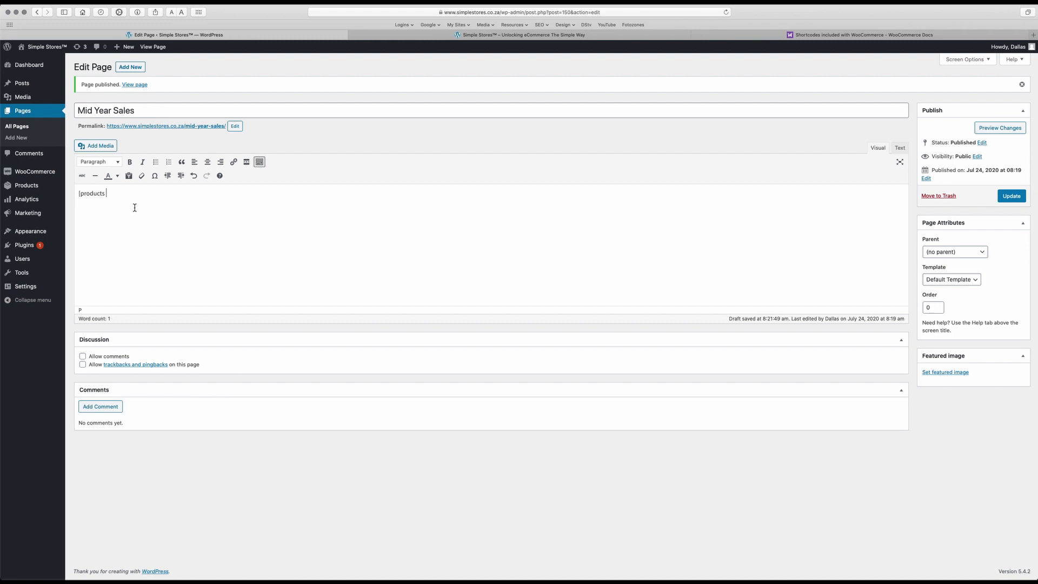
text(on_sale="true)
click(1008, 197)
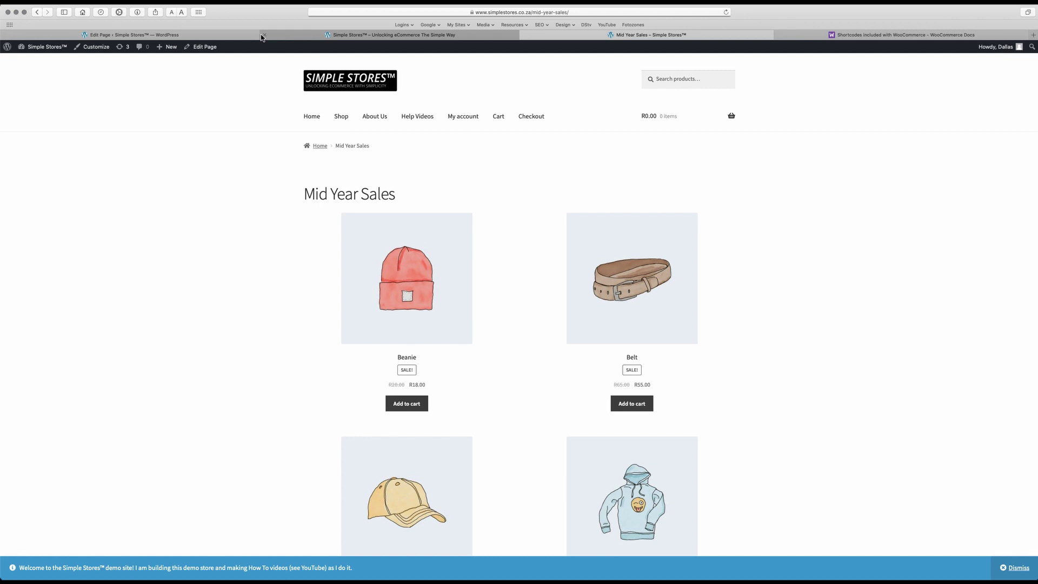
- Close the homepage tab, review the six live sale products, and return to the editor
click(265, 35)
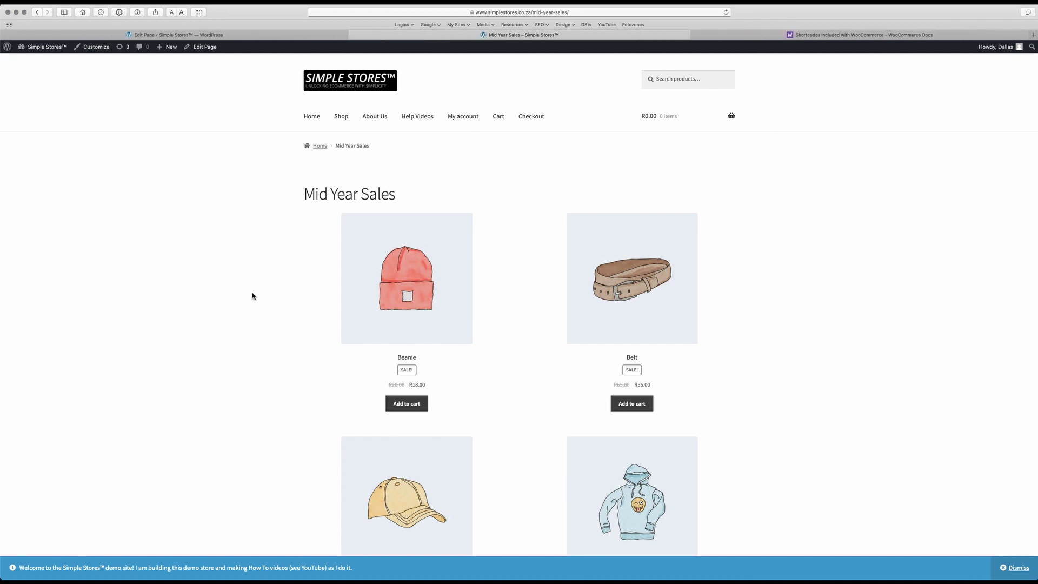
scroll(252, 296, down, 2)
scroll(252, 296, down, 10)
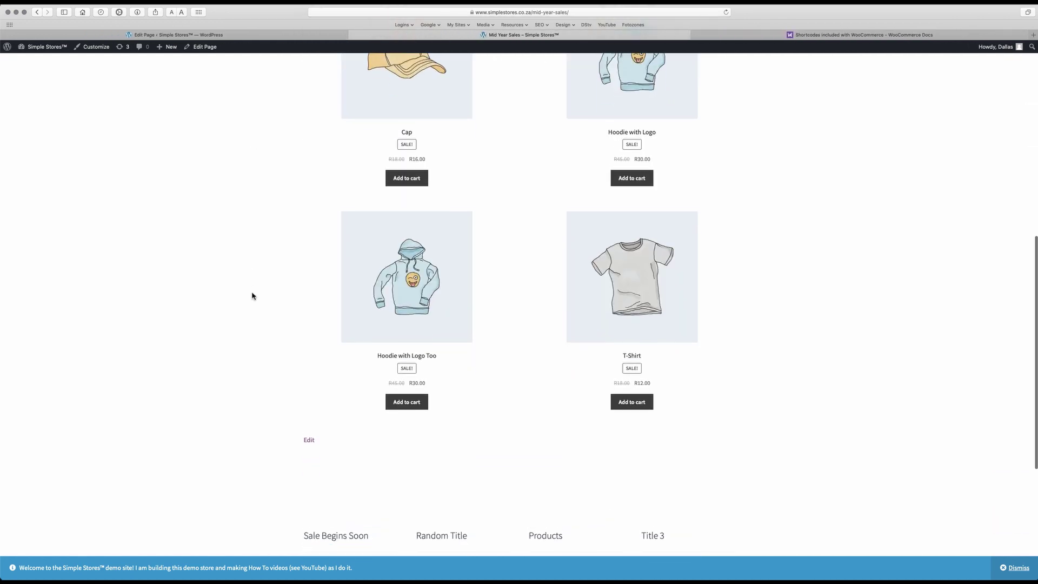
scroll(251, 296, down, 2)
scroll(252, 296, up, 2)
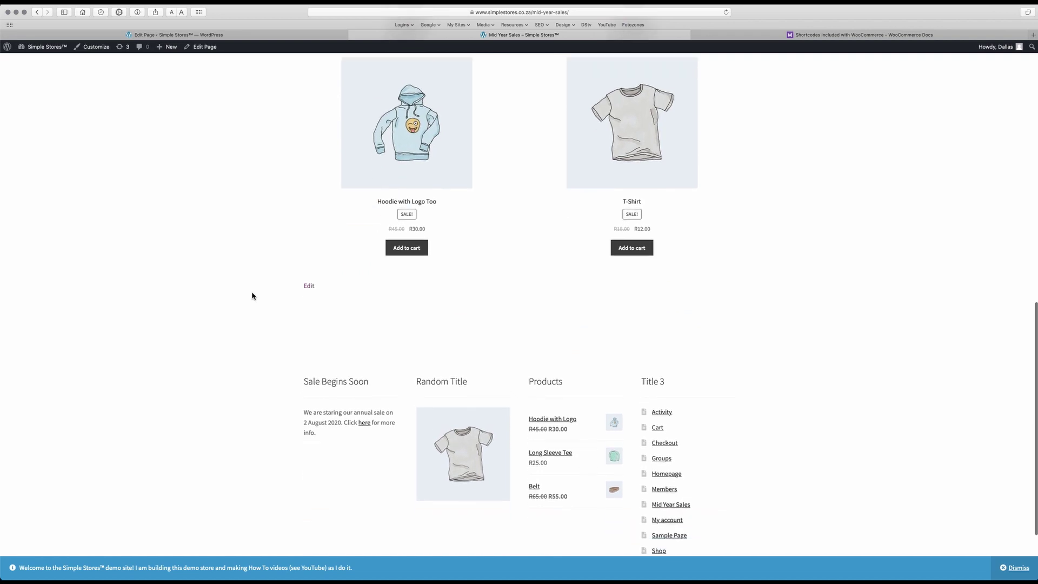
scroll(252, 296, up, 12)
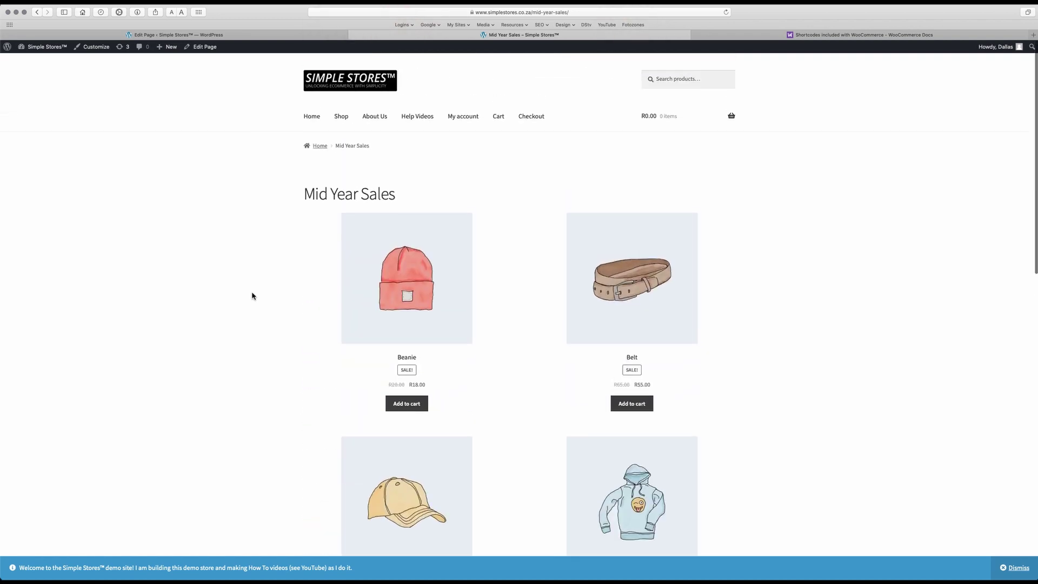
scroll(251, 296, down, 7)
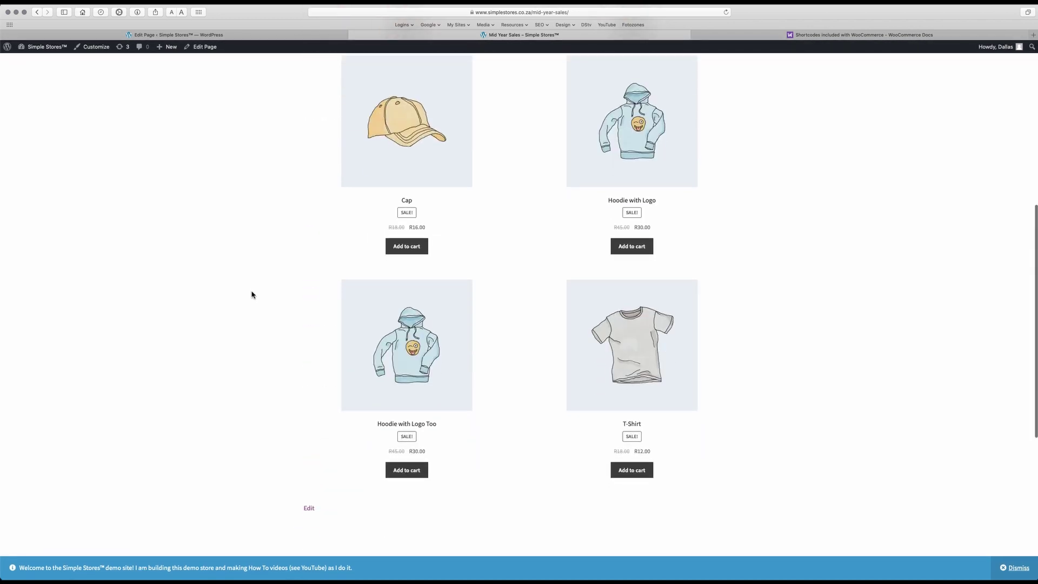
scroll(252, 294, down, 5)
scroll(252, 294, up, 12)
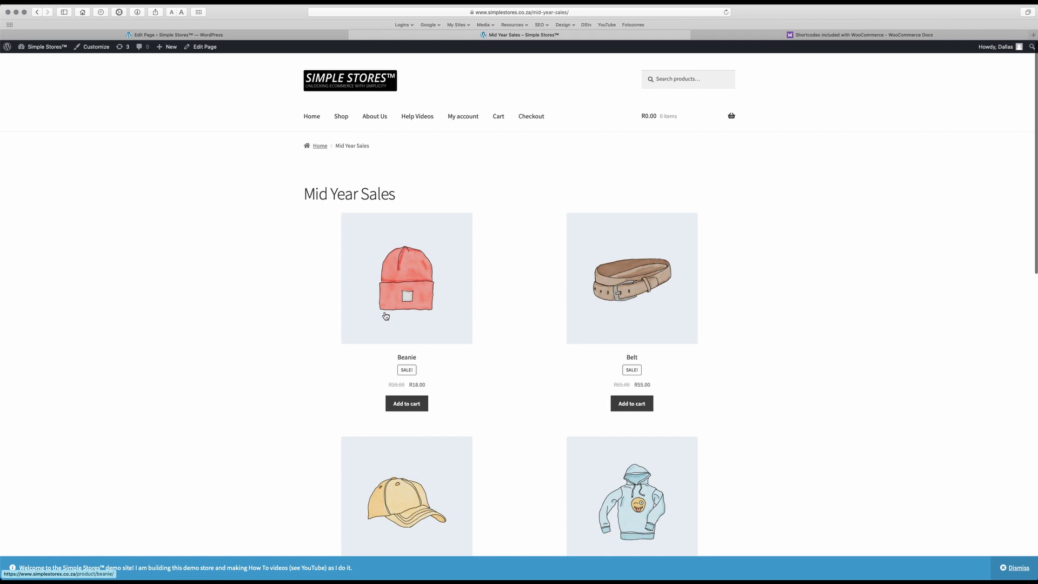
scroll(508, 413, down, 2)
scroll(508, 414, down, 5)
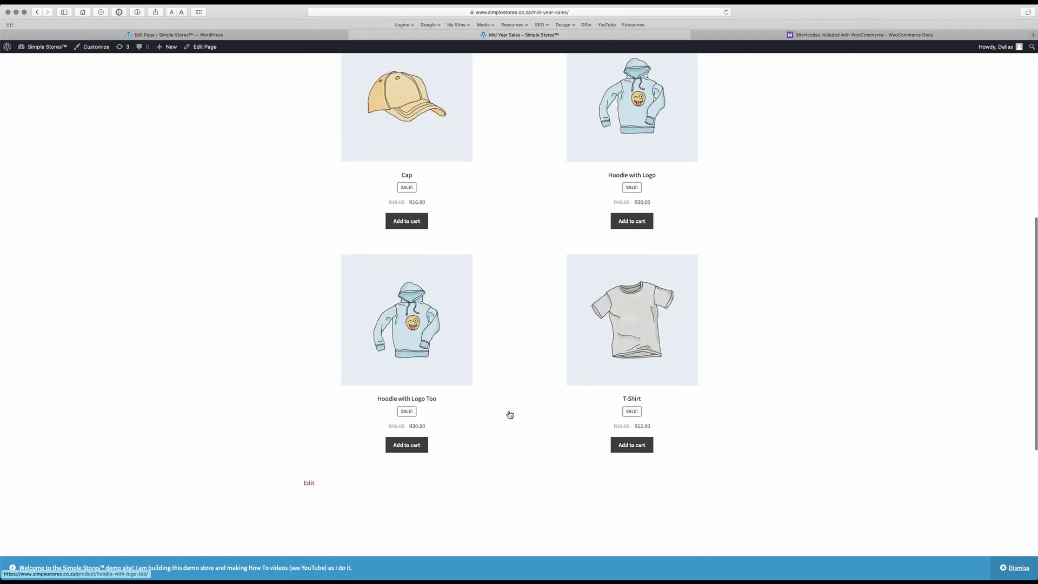
scroll(510, 415, up, 4)
scroll(510, 415, down, 5)
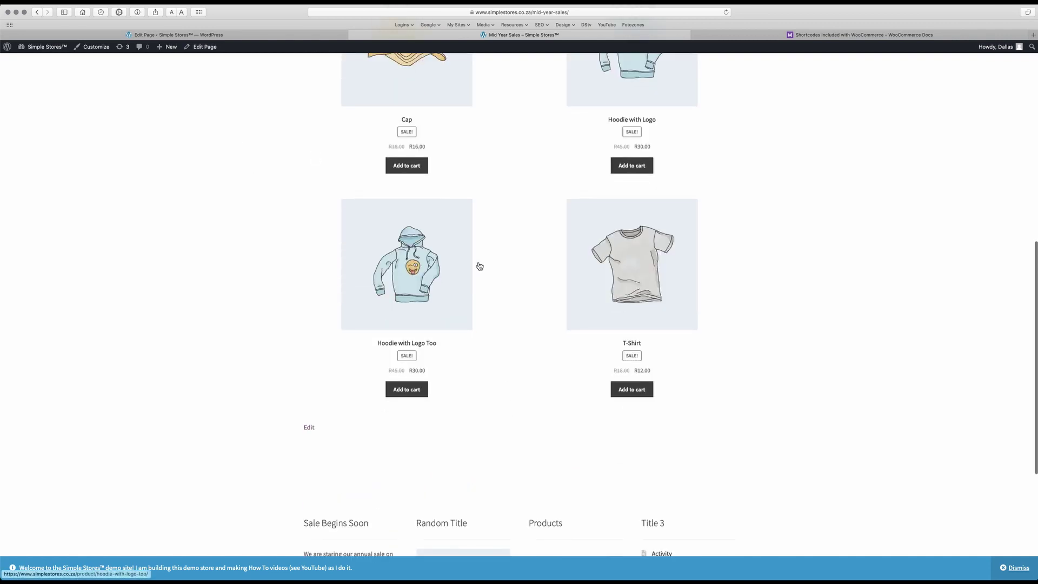
scroll(510, 257, up, 8)
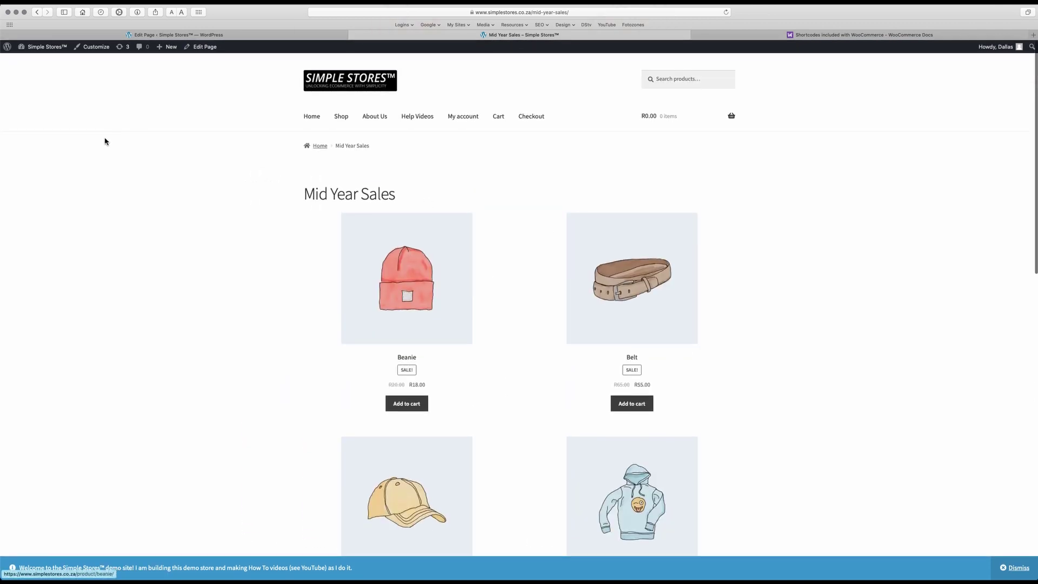
click(201, 35)
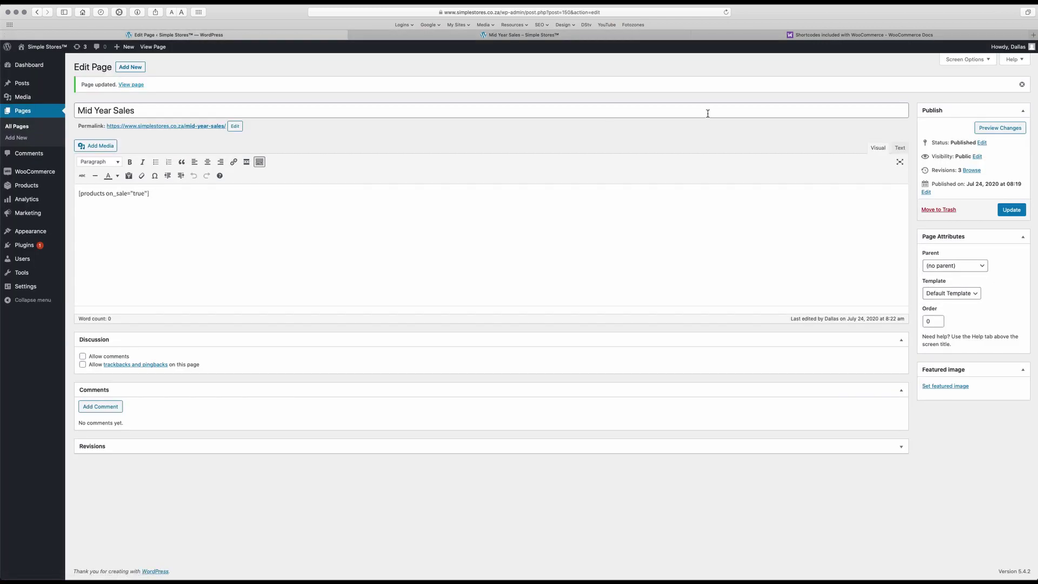
- Add columns="3" to the products shortcode and update the Mid Year Sales page
click(832, 36)
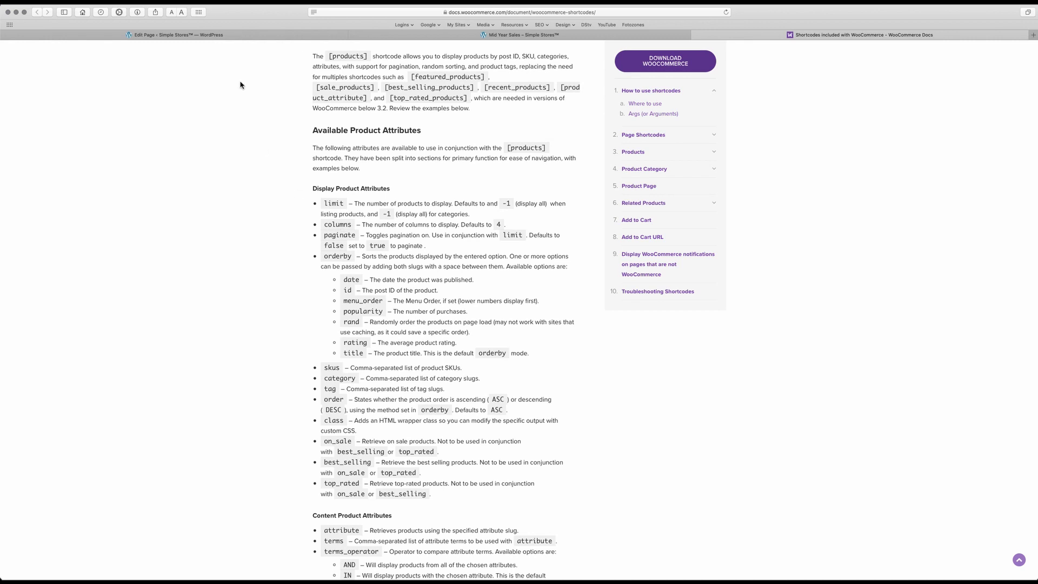
click(250, 36)
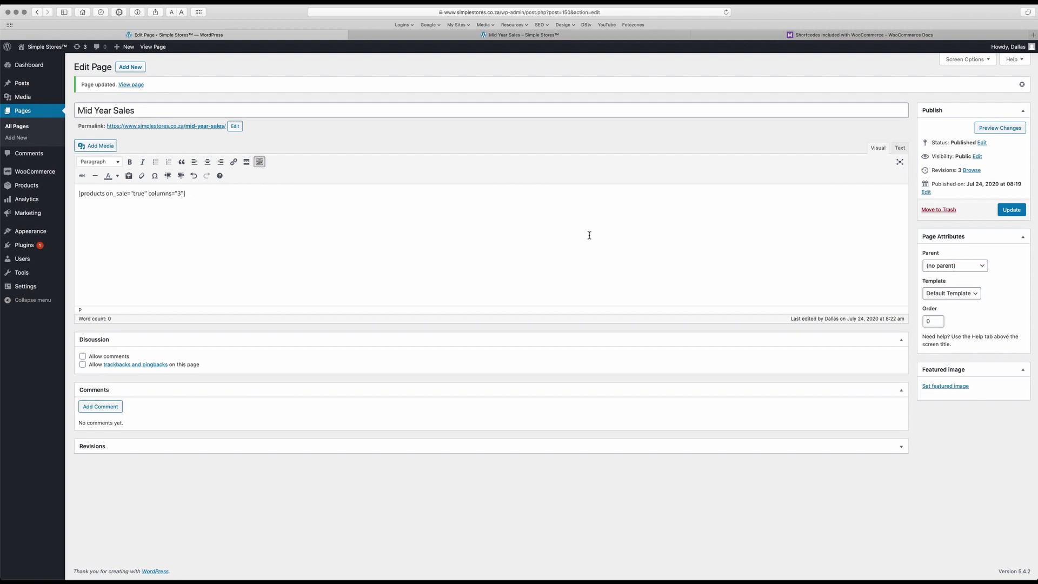
click(1011, 210)
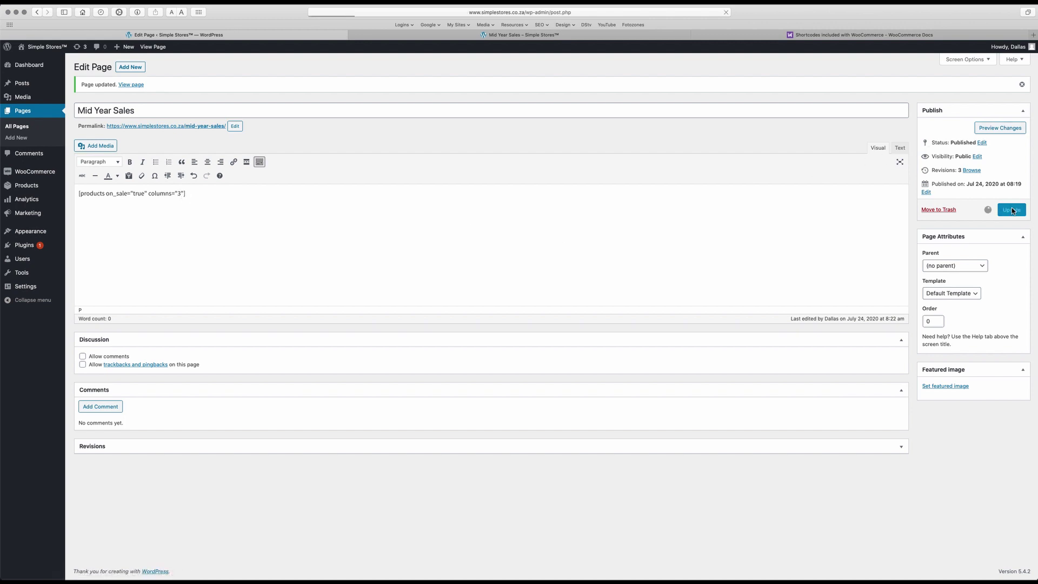
click(459, 37)
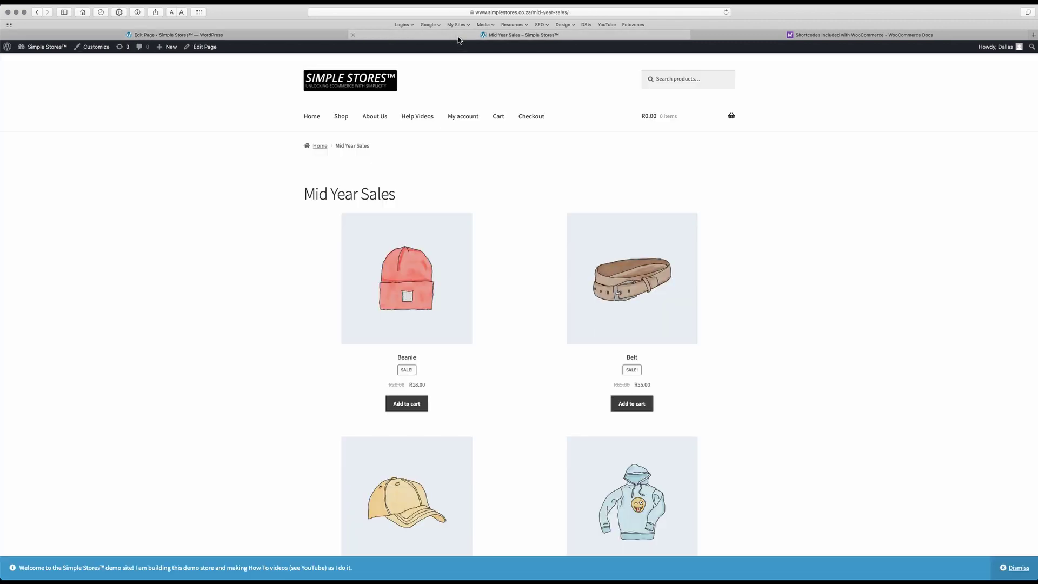
right_click(201, 169)
click(225, 182)
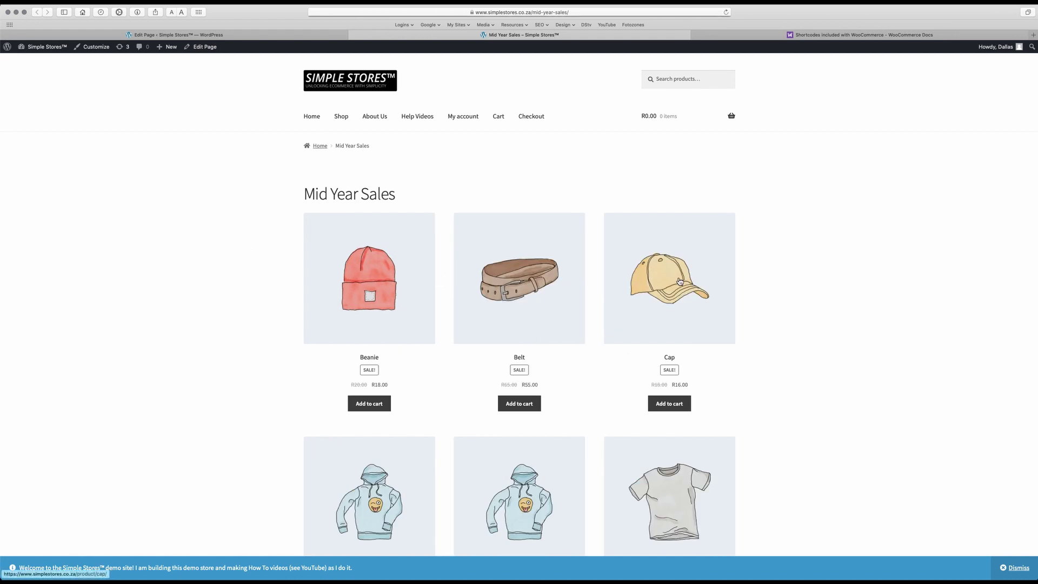
scroll(285, 322, down, 5)
scroll(285, 324, down, 4)
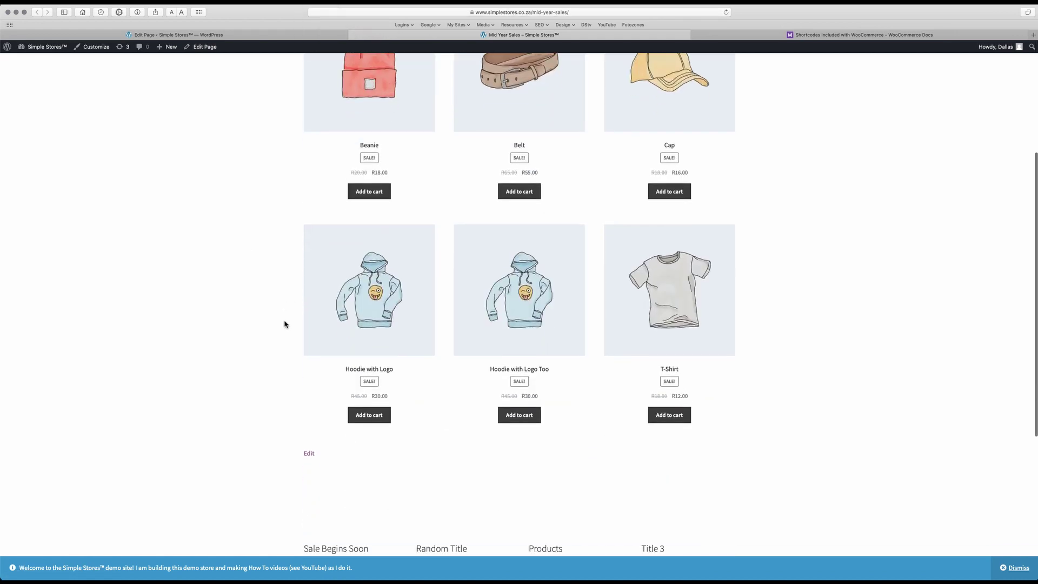
scroll(284, 324, up, 8)
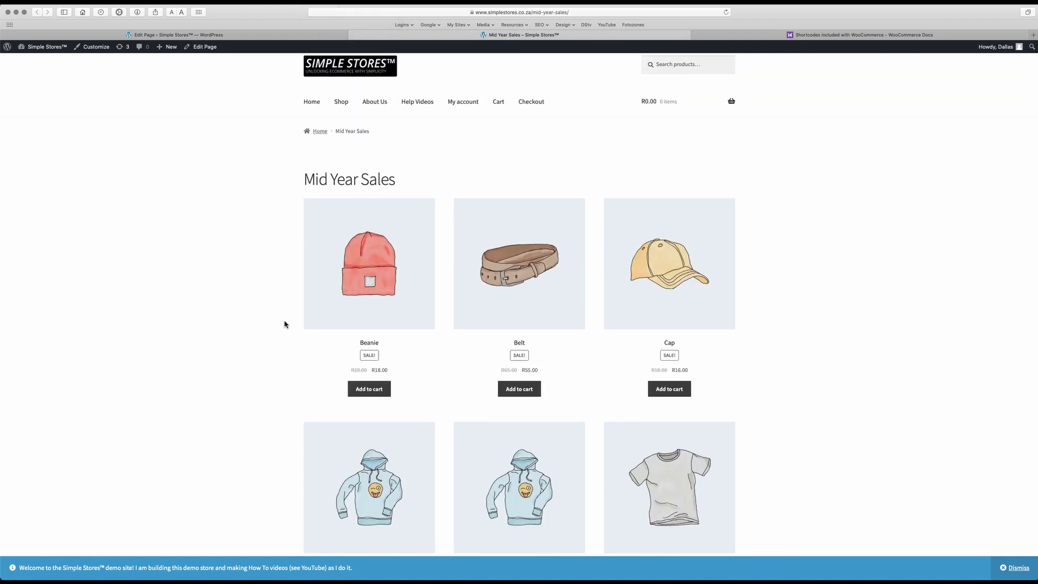
scroll(285, 323, down, 1)
scroll(285, 324, up, 1)
key(ctrl+shift+Tab)
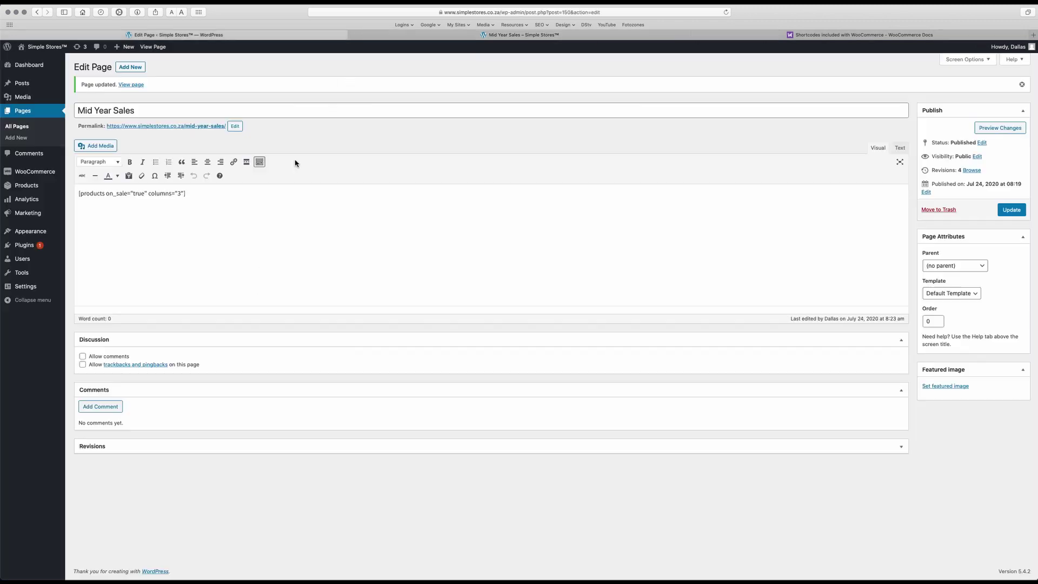
click(493, 34)
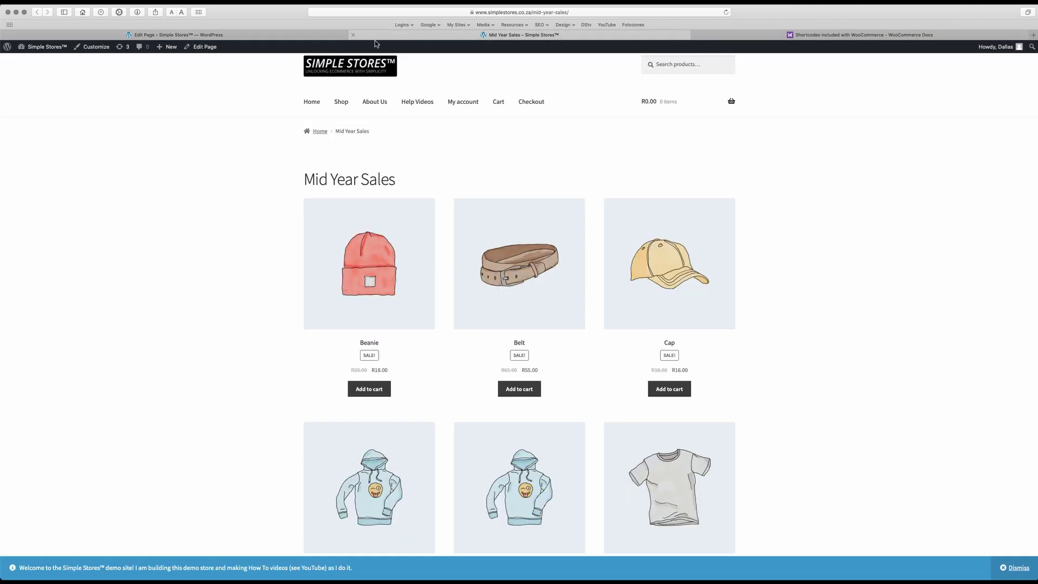
scroll(200, 253, down, 5)
scroll(199, 252, up, 5)
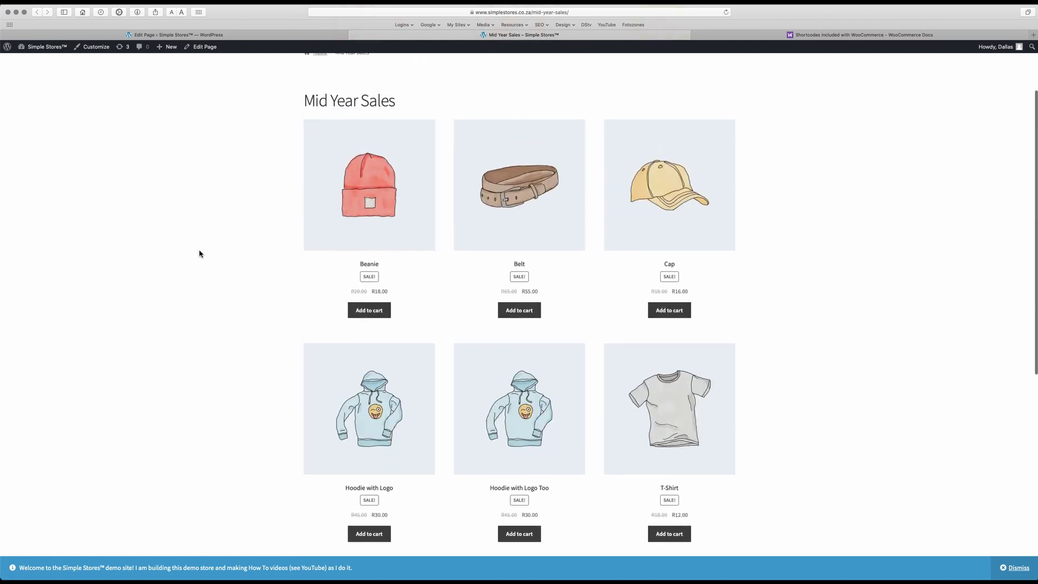
scroll(142, 165, up, 1)
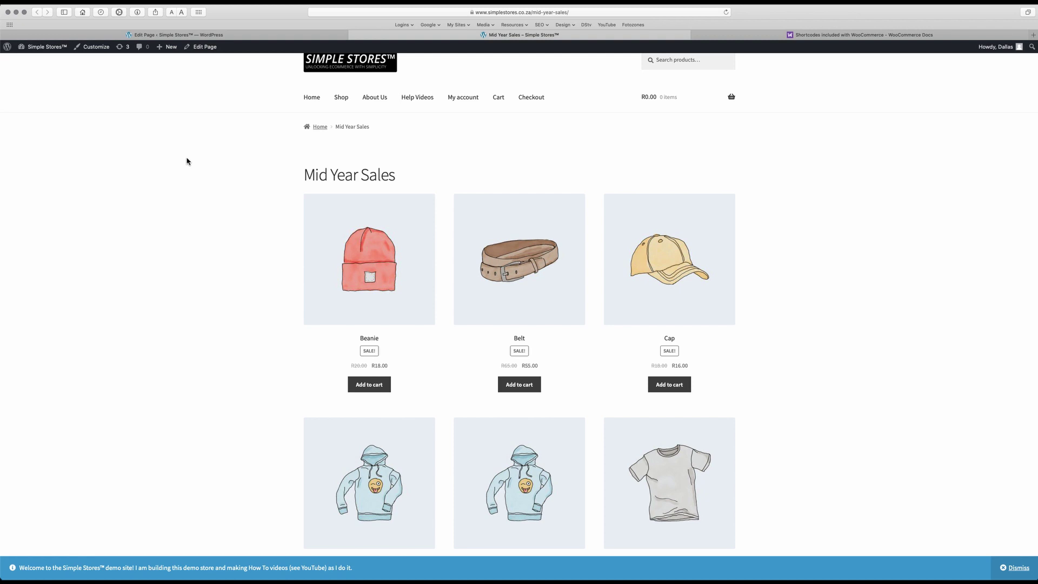
- From All Products, give Product 1 a R80 sale price and Polo a R15 sale price
mouse_move(43, 48)
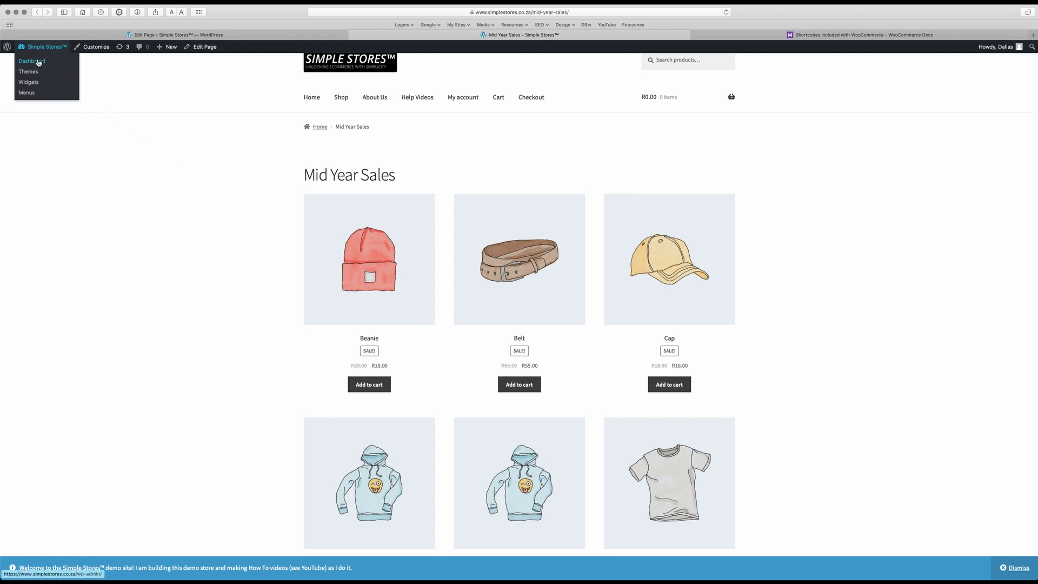
click(38, 63)
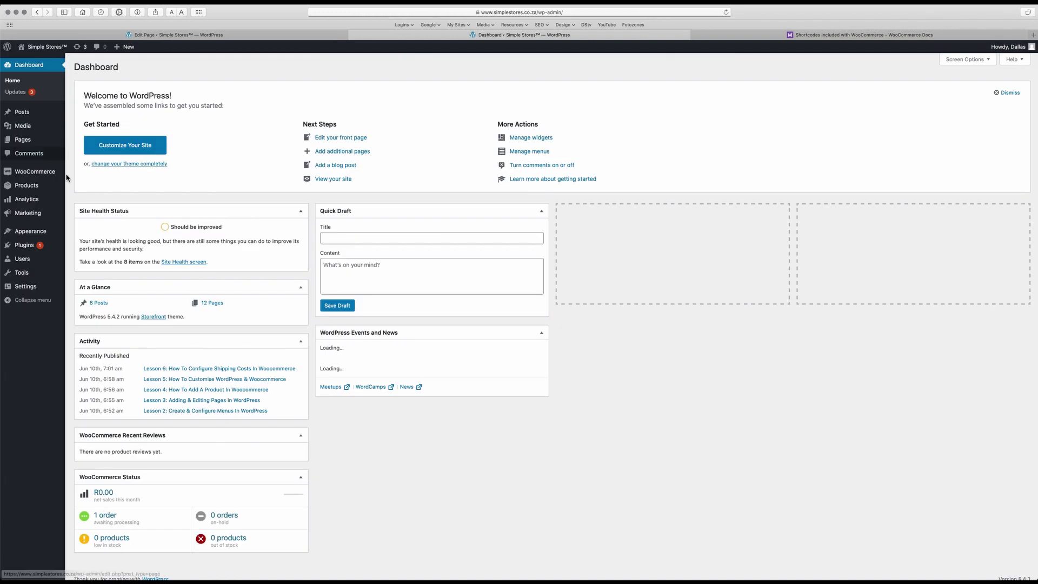
mouse_move(42, 200)
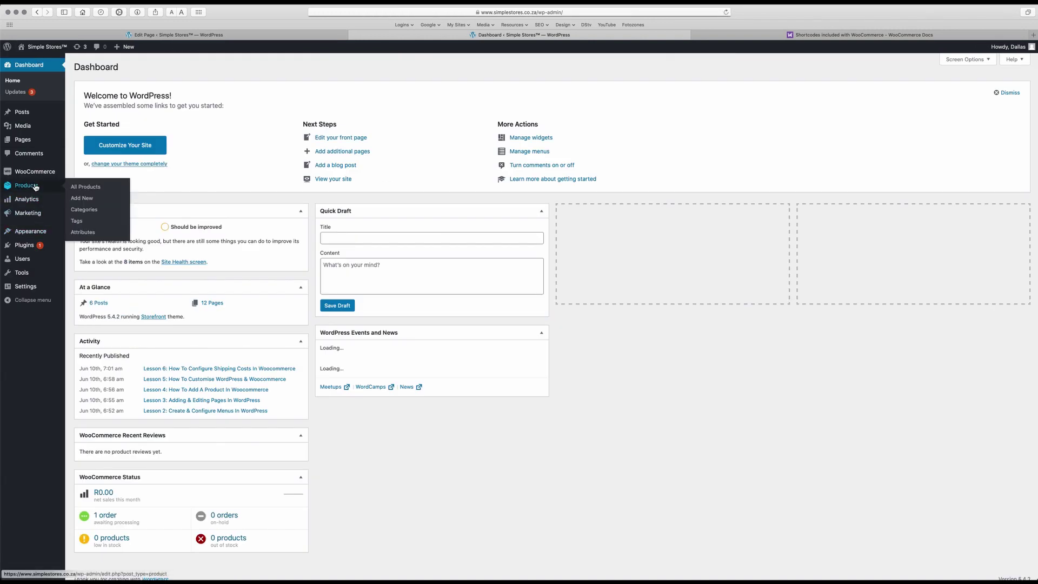
click(85, 187)
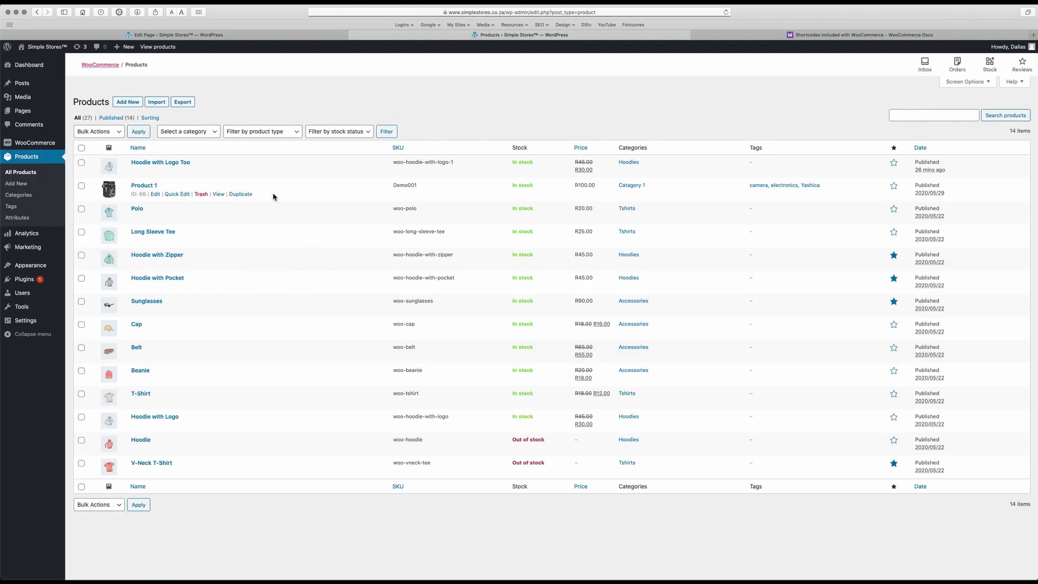
click(177, 194)
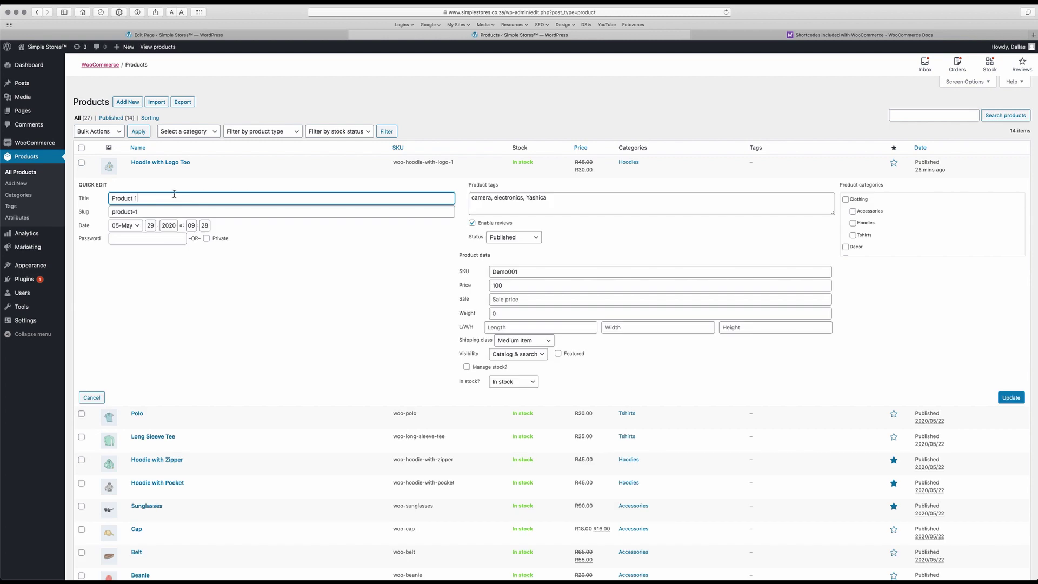
click(502, 301)
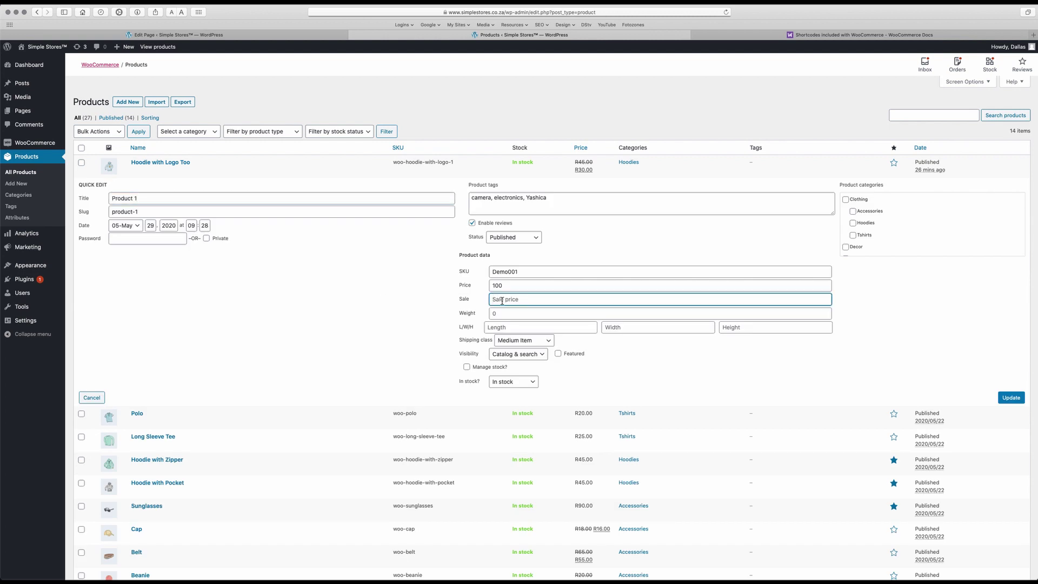
text(80)
click(1008, 397)
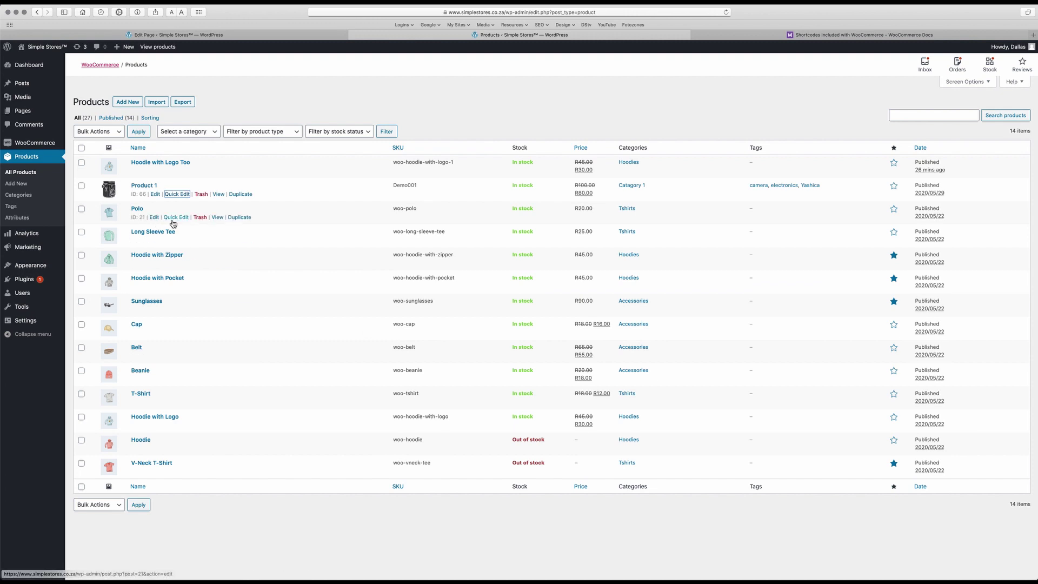
click(177, 217)
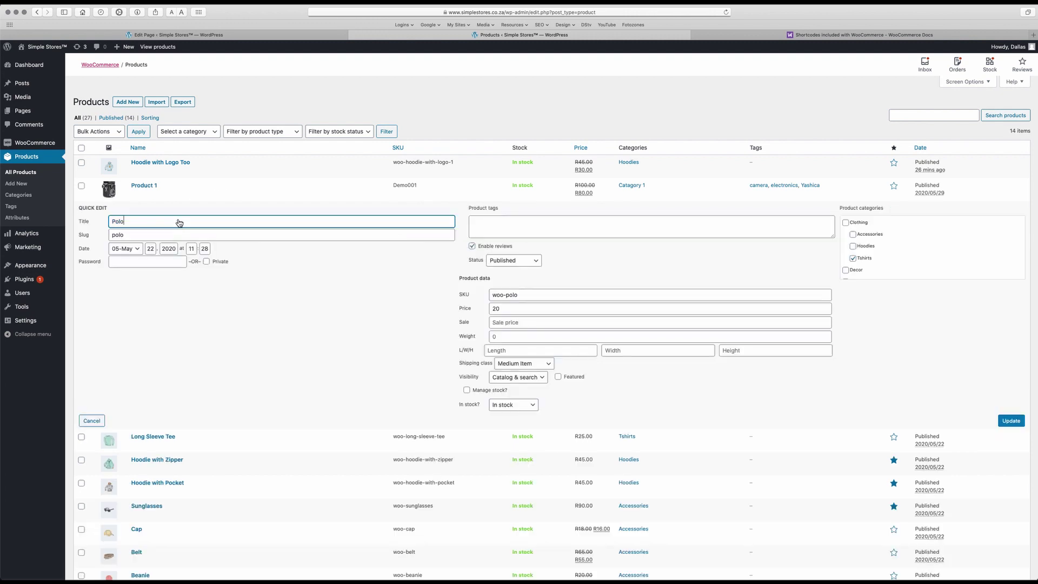
click(500, 322)
text(15)
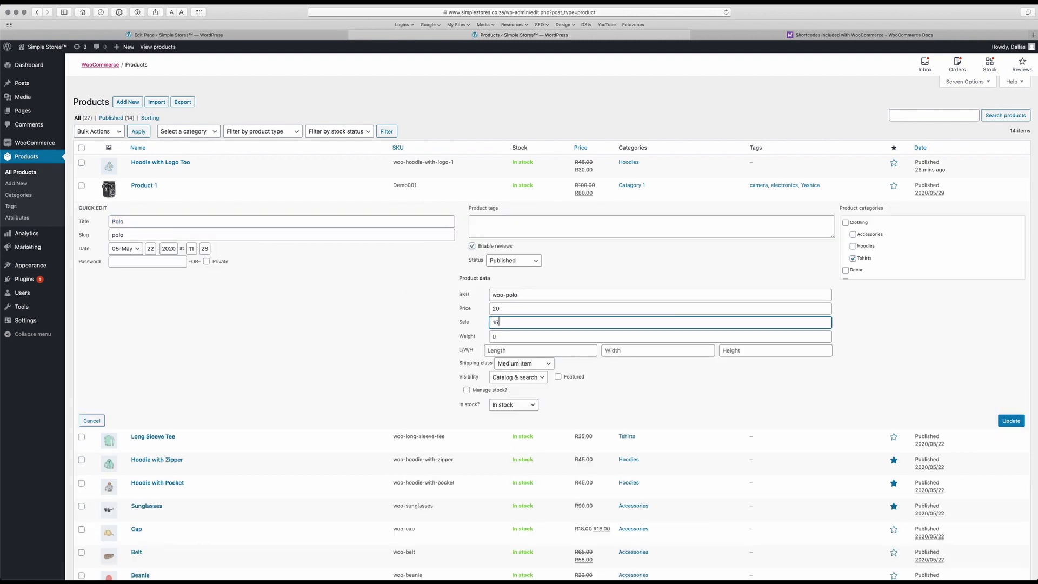
click(1008, 421)
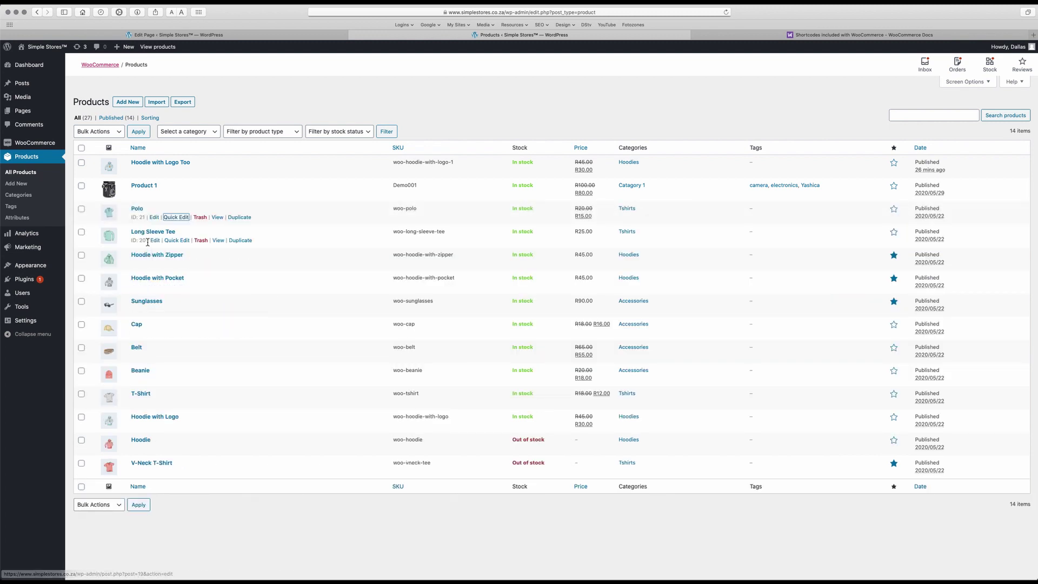
- Put Long Sleeve Tee on sale at R18 and Hoodie with Zipper at R30
click(181, 241)
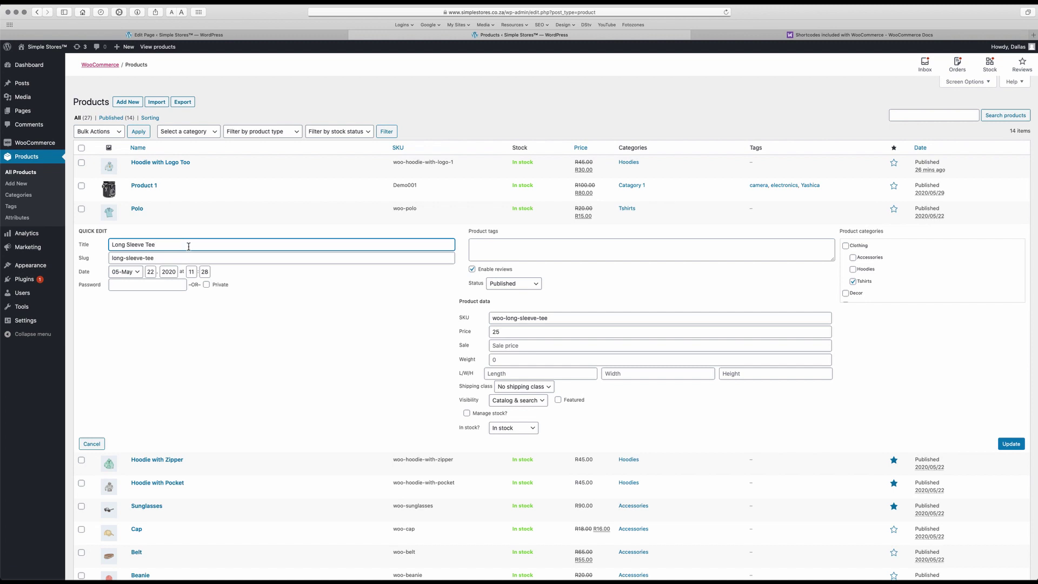
click(498, 346)
text(18)
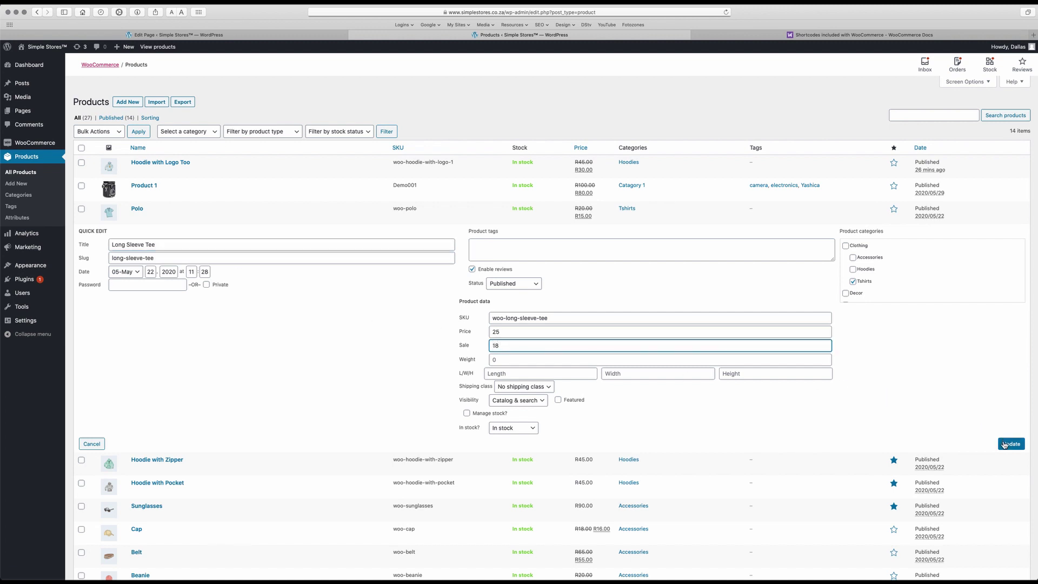
click(1004, 443)
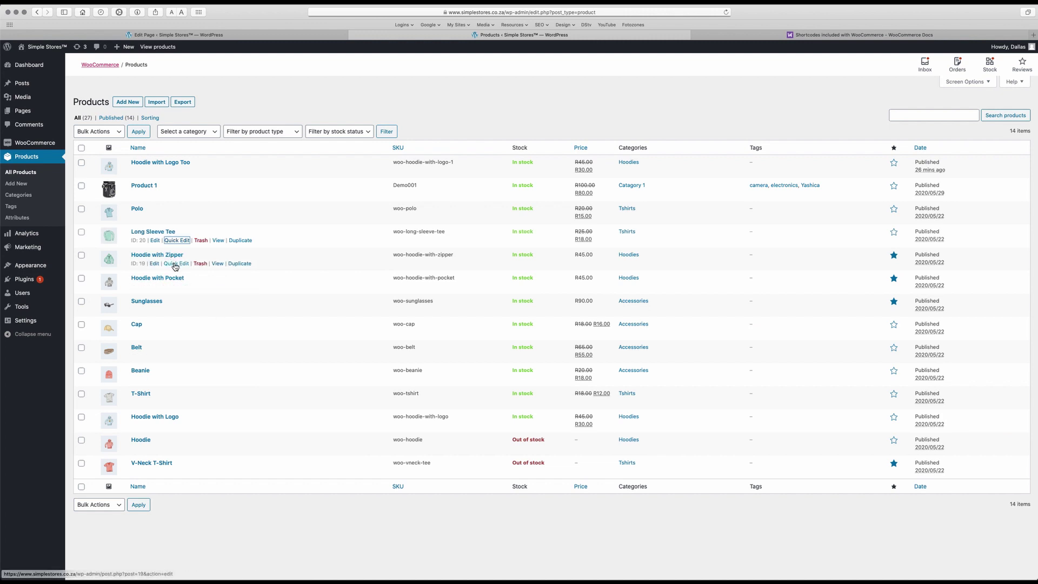
click(176, 264)
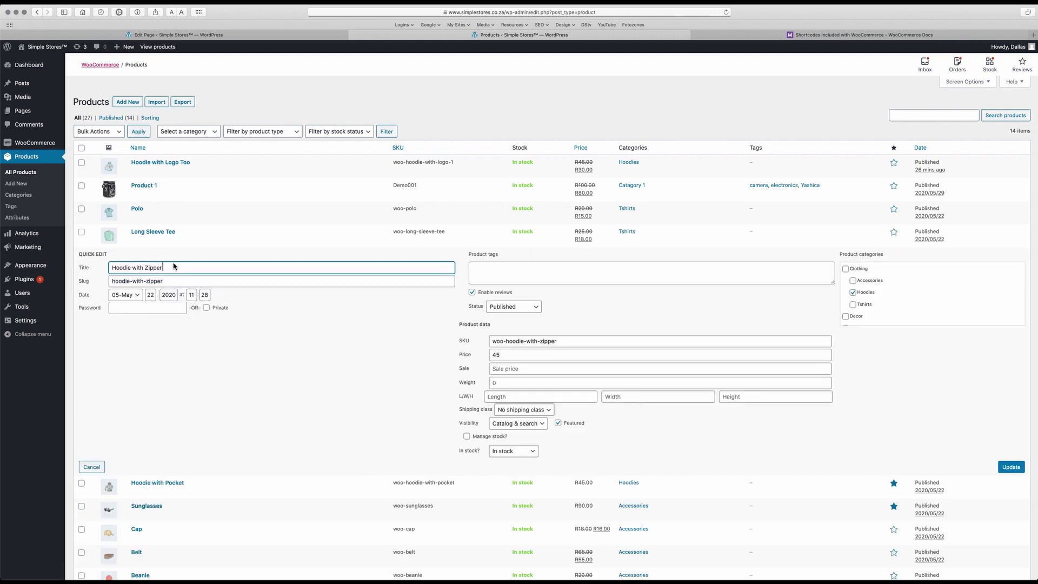
click(504, 371)
text(30)
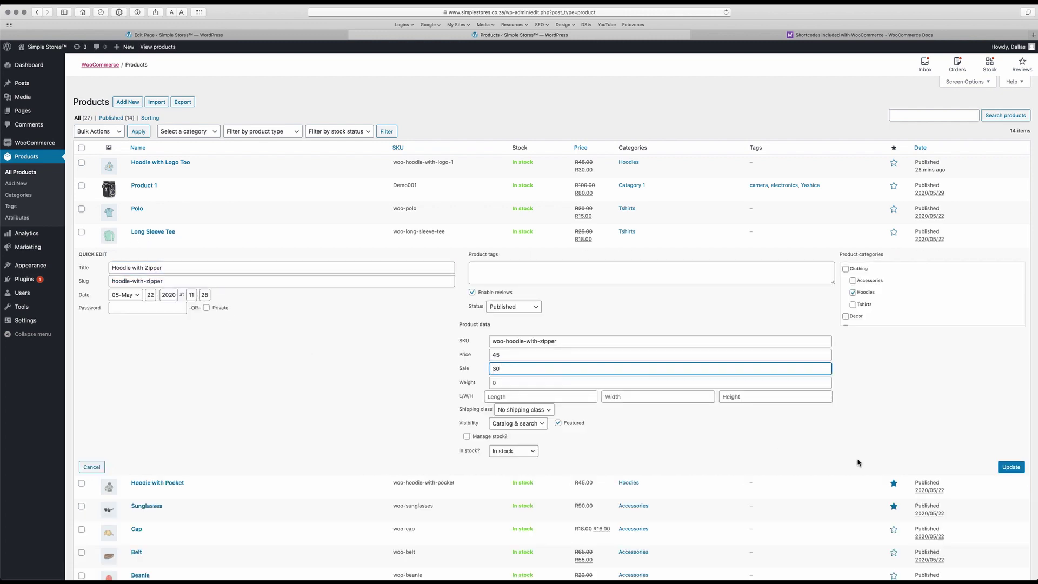
click(1011, 467)
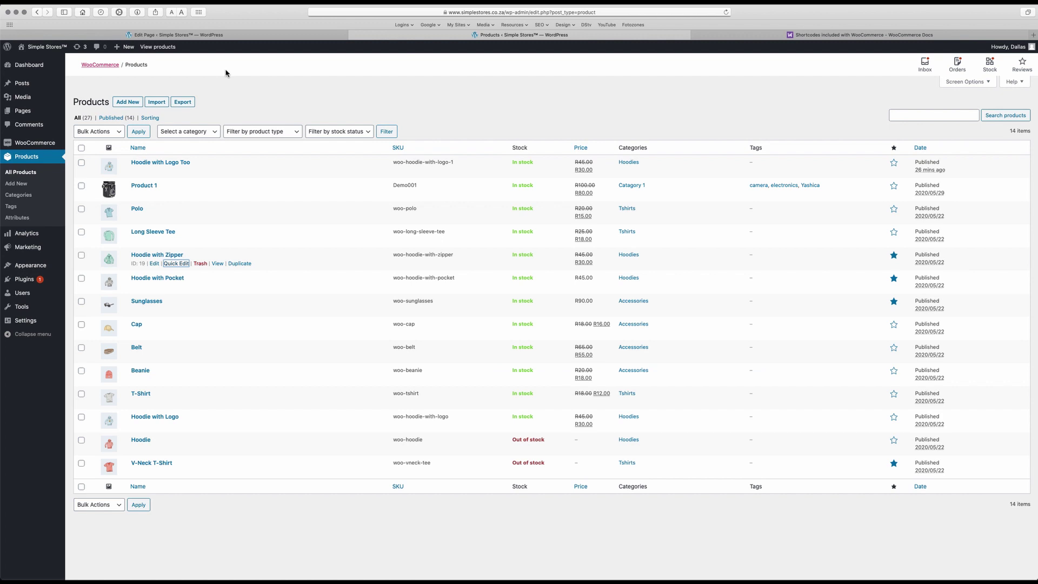
- Check that the Mid Year Sales page now lists Hoodie with Zipper, Long Sleeve Tee, Polo and Product 1
click(215, 35)
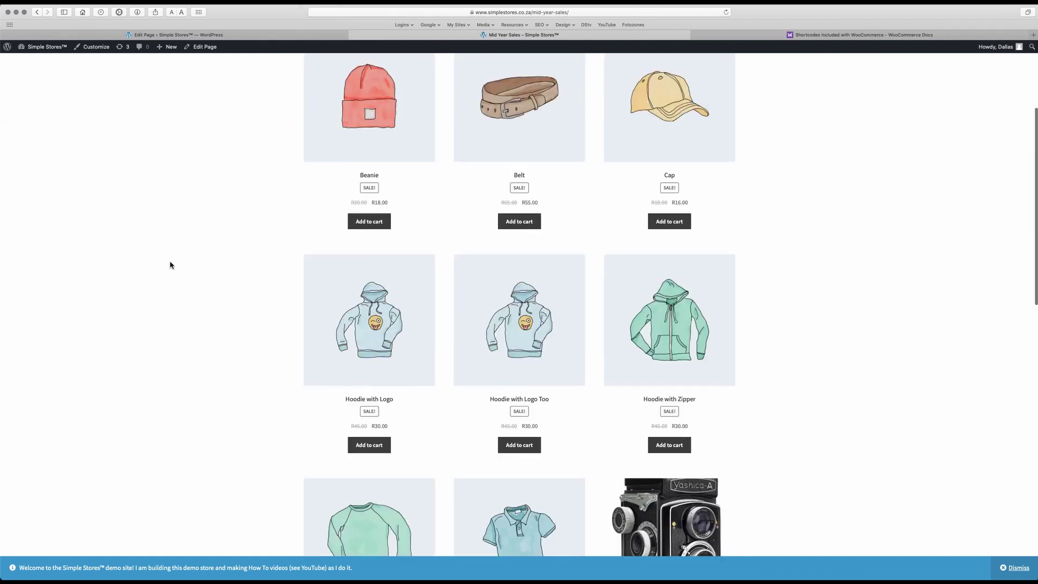
scroll(169, 265, down, 5)
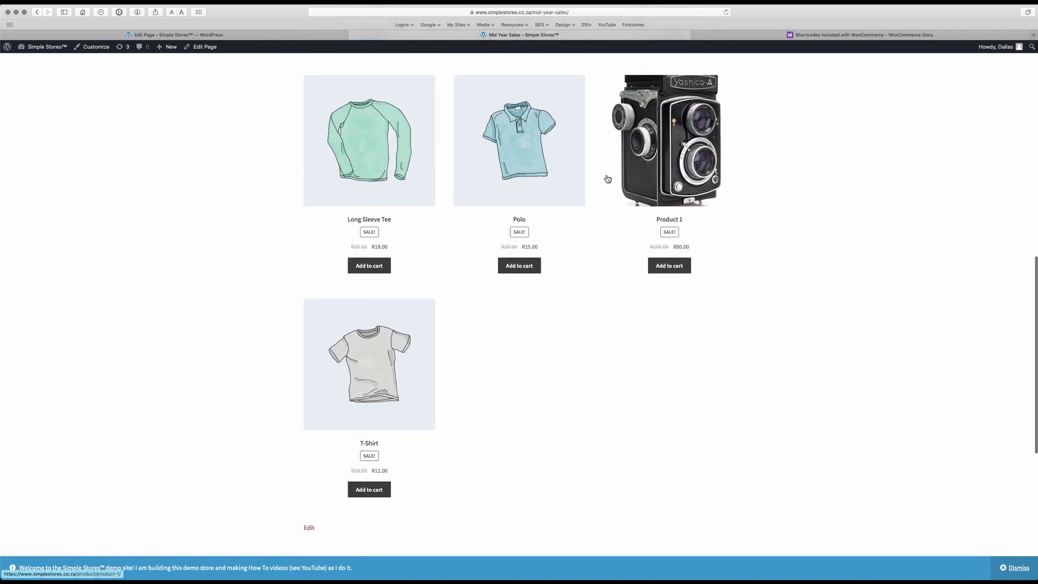
scroll(180, 271, up, 10)
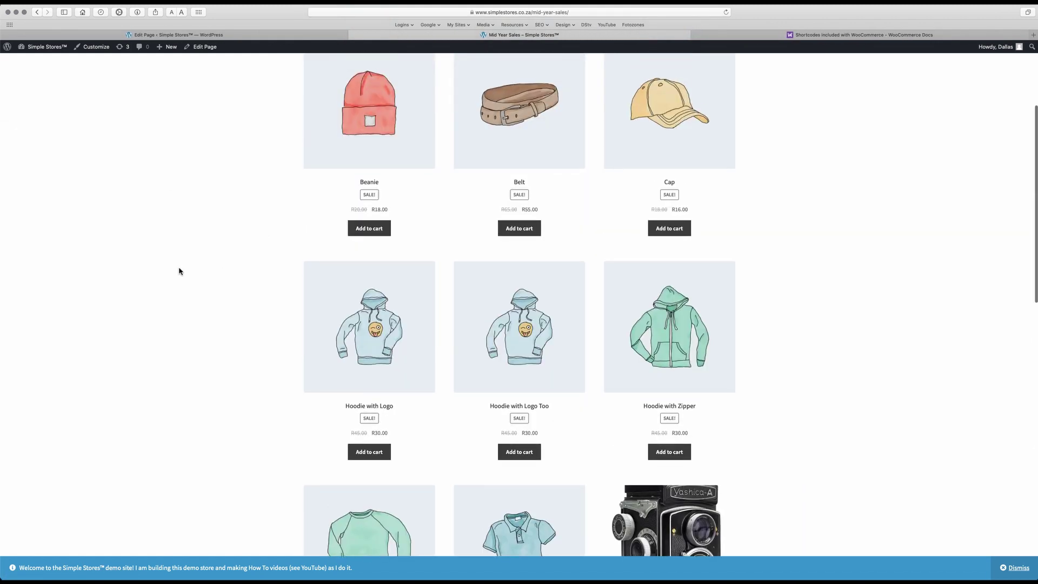
scroll(180, 270, up, 2)
scroll(180, 271, down, 6)
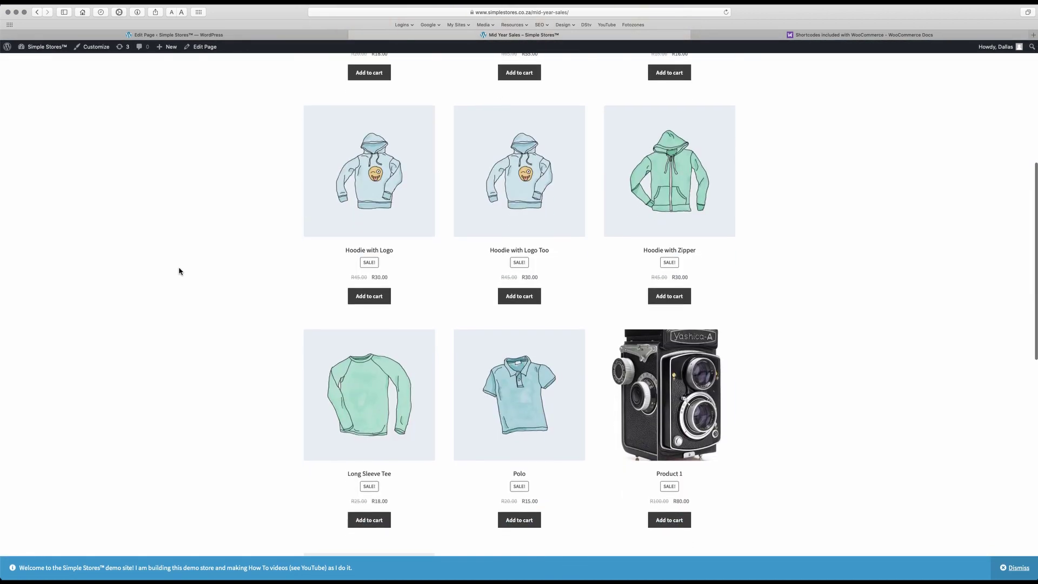
scroll(180, 270, down, 7)
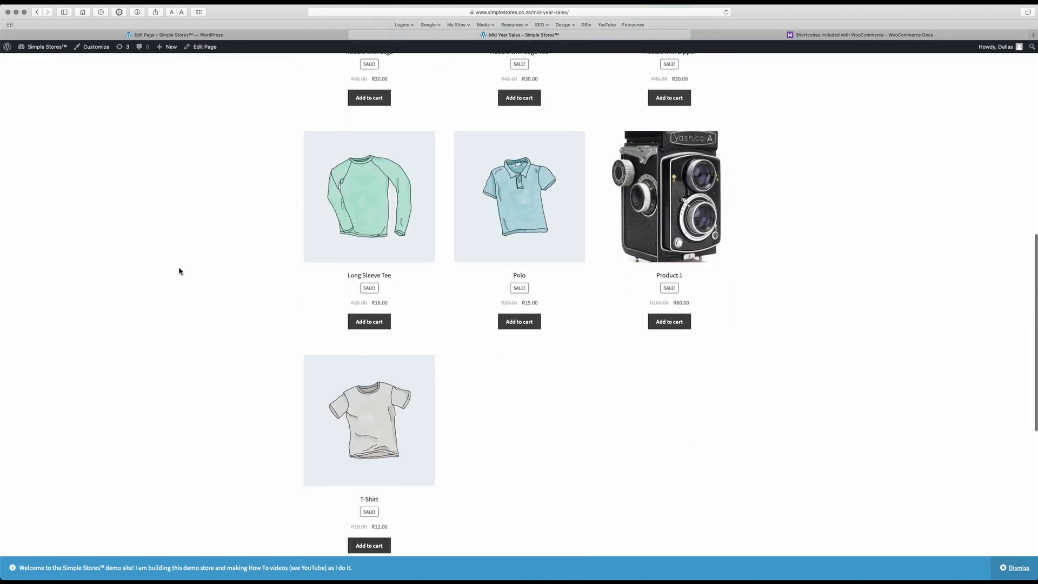
scroll(180, 271, down, 1)
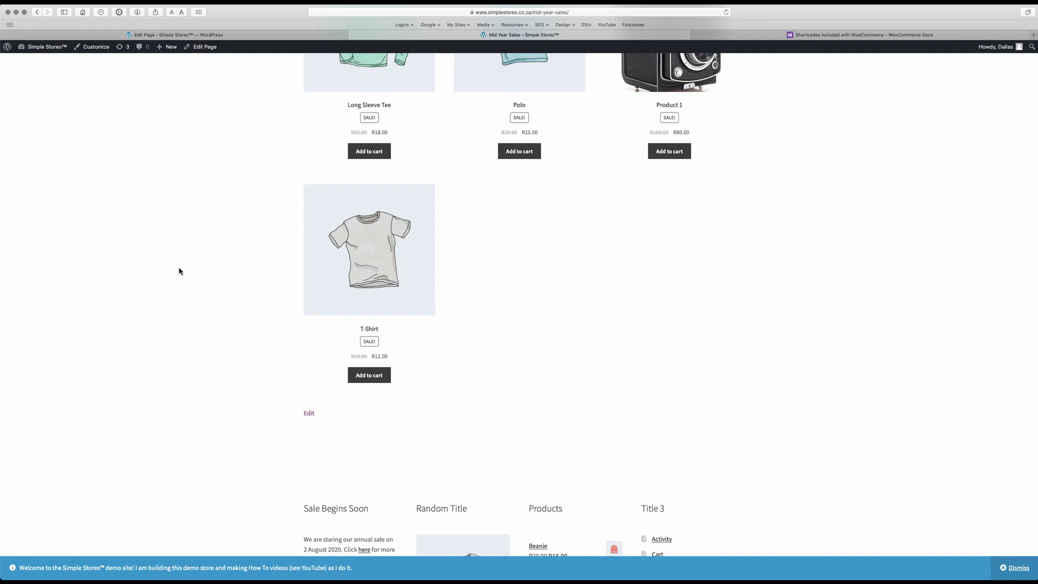
scroll(180, 270, down, 5)
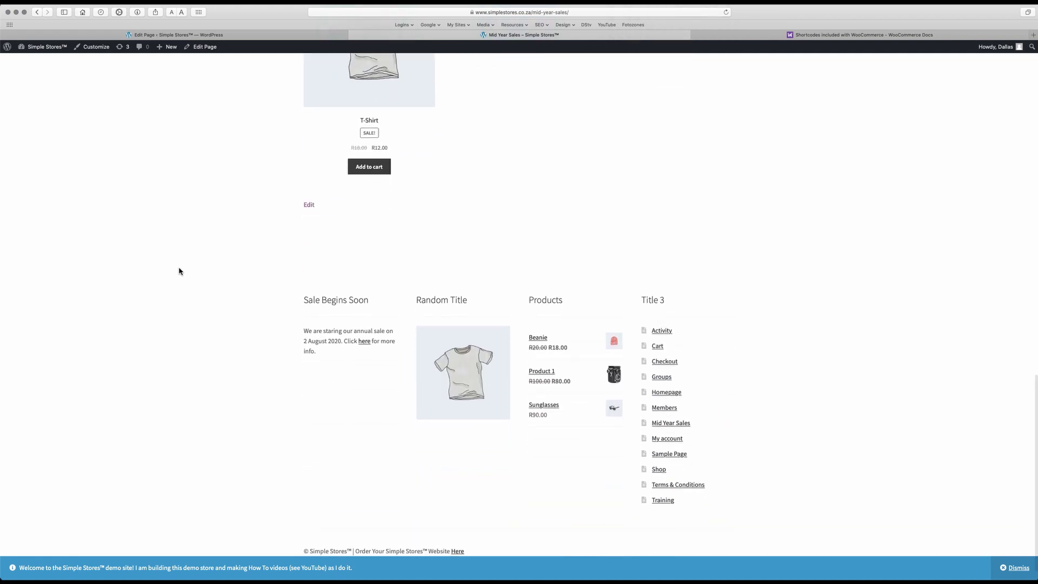
click(852, 37)
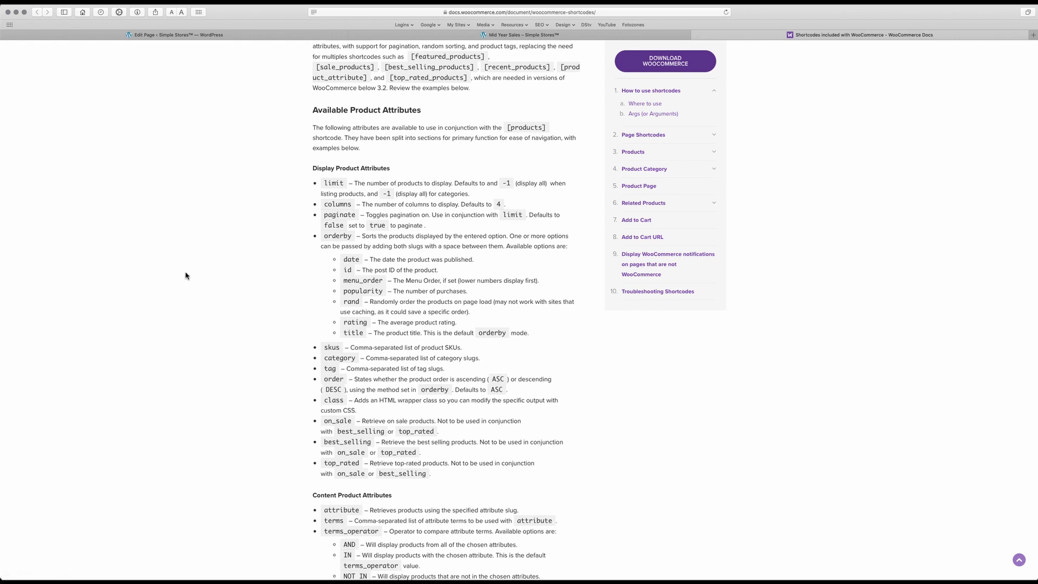
scroll(233, 363, up, 4)
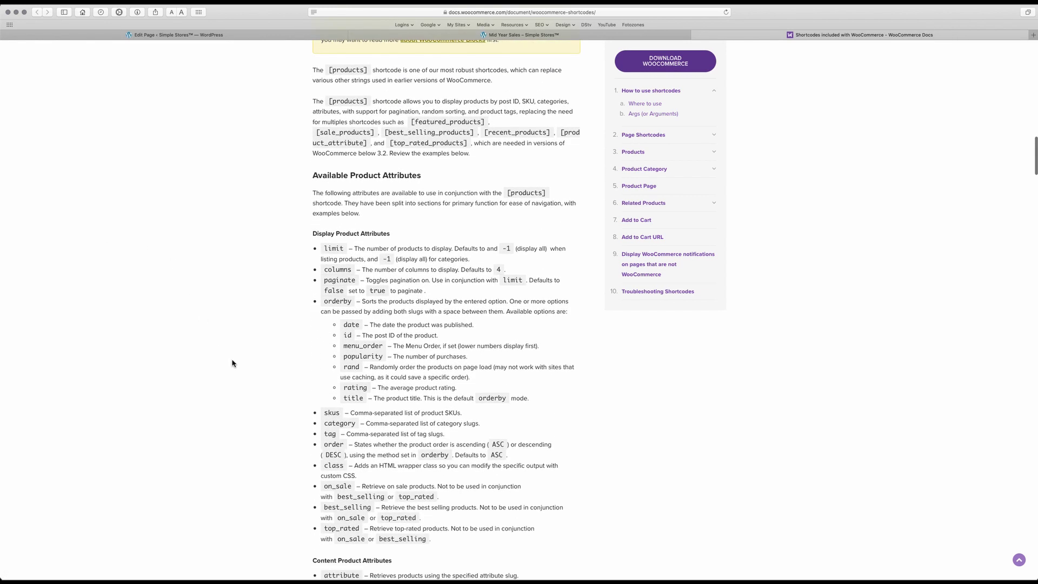
scroll(232, 363, down, 8)
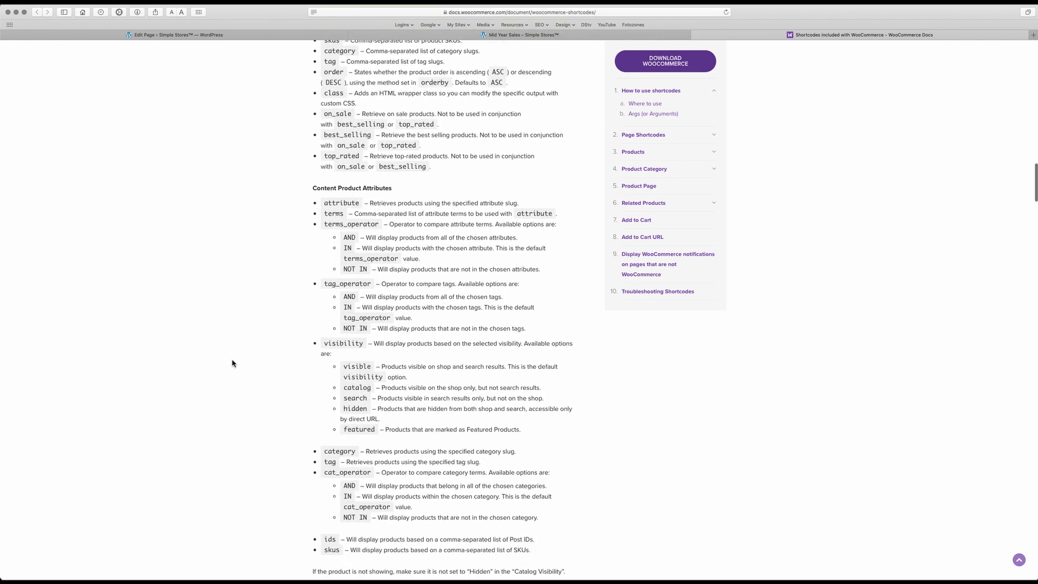
scroll(233, 363, down, 11)
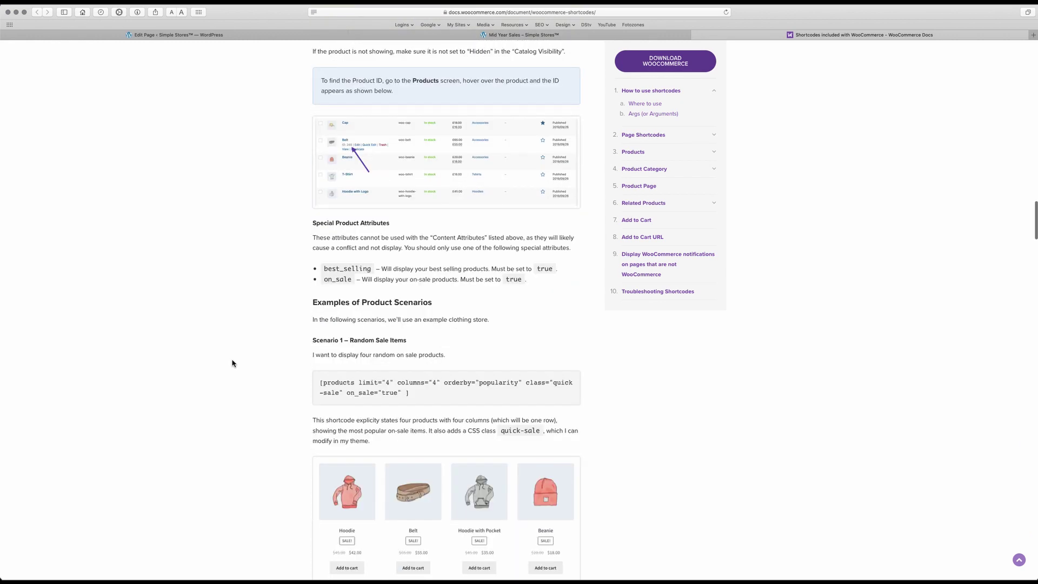
scroll(233, 364, down, 5)
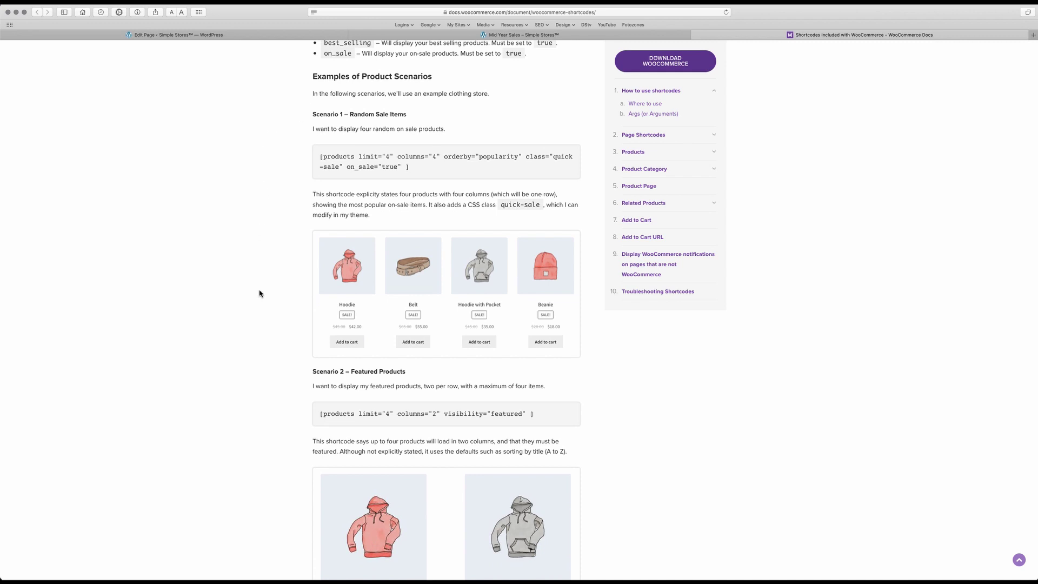
scroll(251, 394, down, 4)
scroll(250, 393, down, 14)
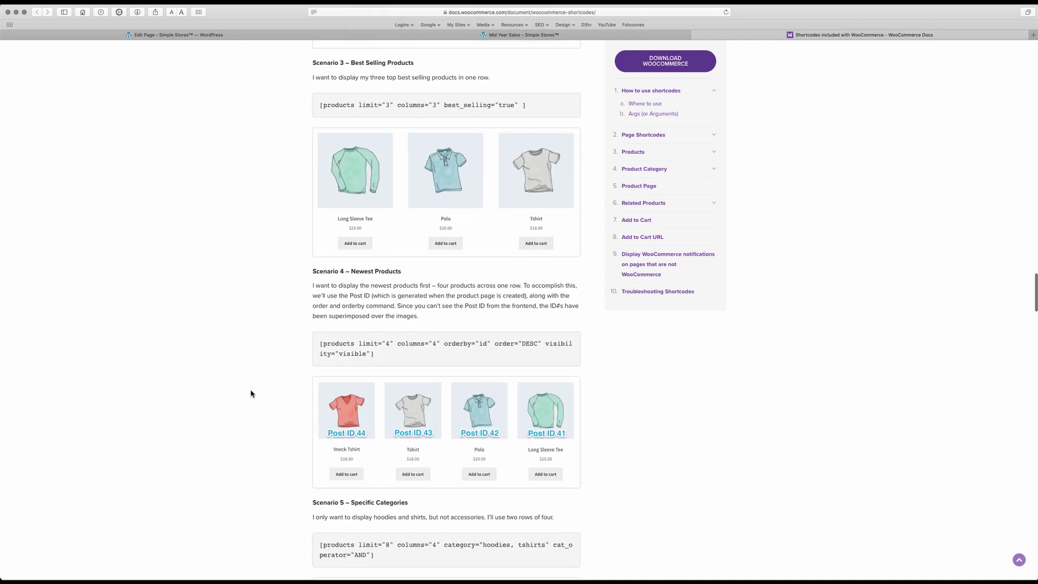
scroll(251, 393, up, 18)
scroll(250, 393, up, 6)
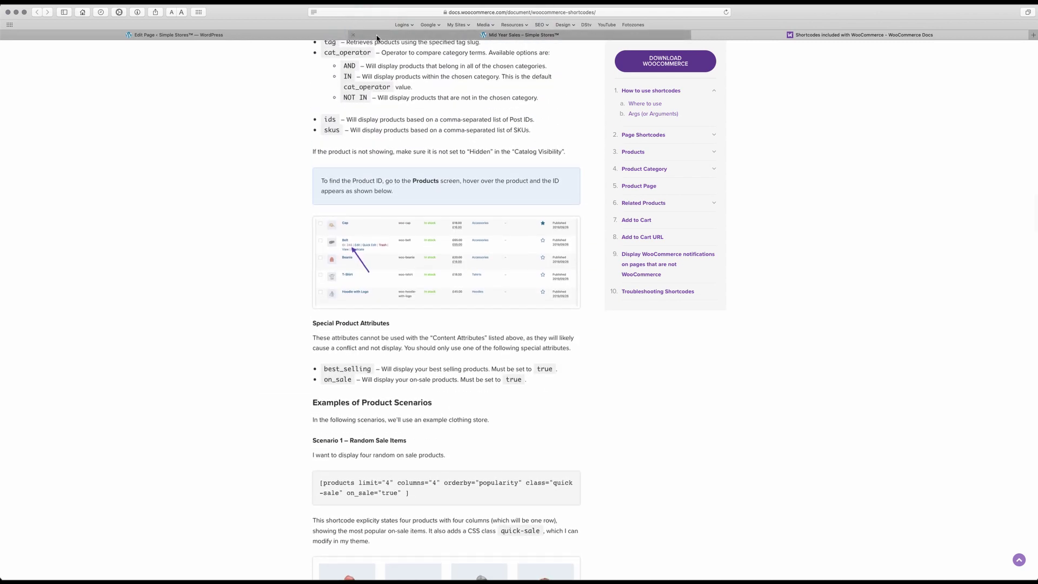
- Visit the store home page, then return to the Mid Year Sales page editor in the admin
click(377, 36)
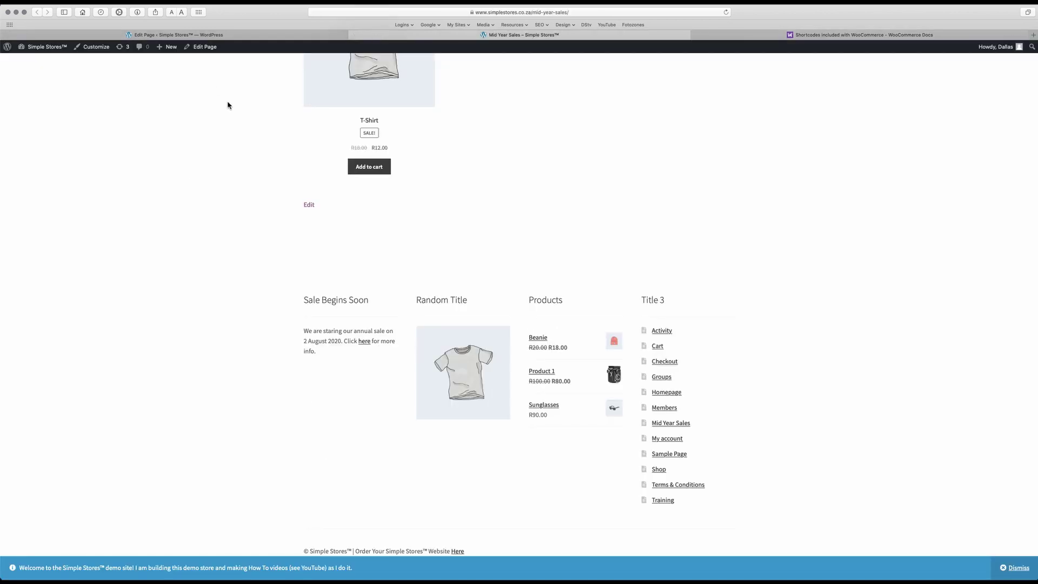
scroll(228, 105, up, 10)
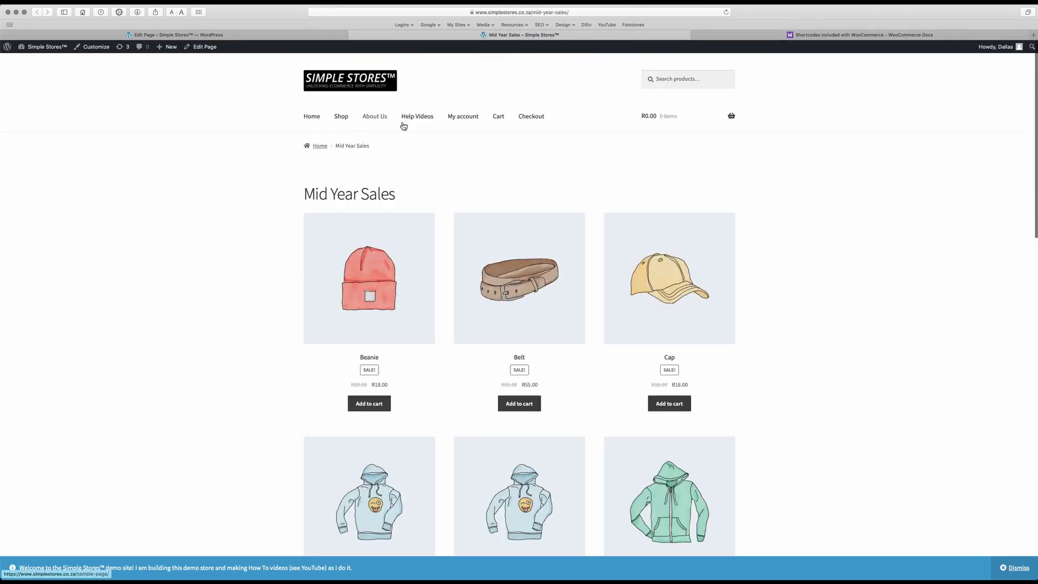
click(325, 84)
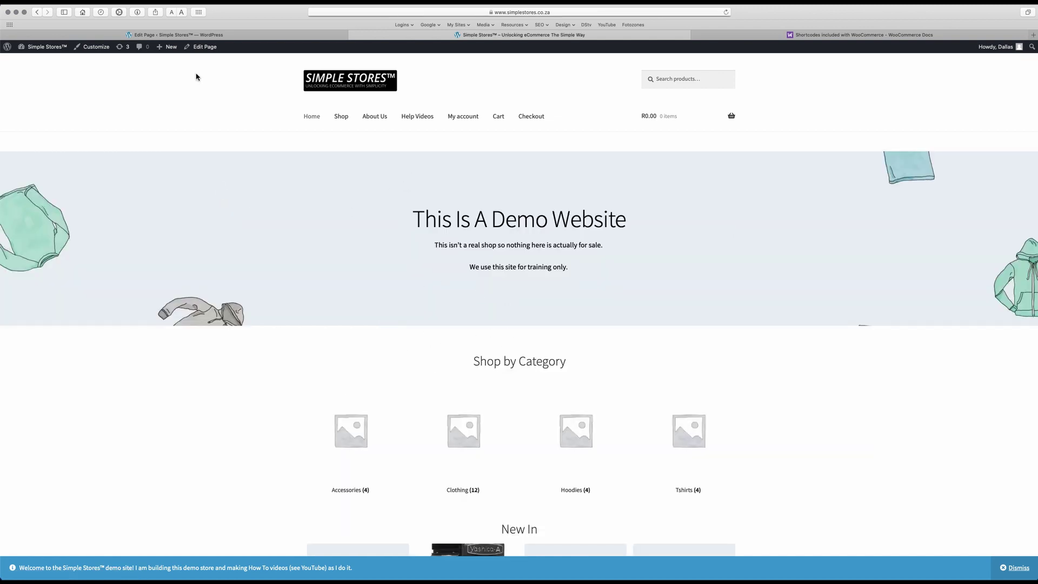
click(236, 36)
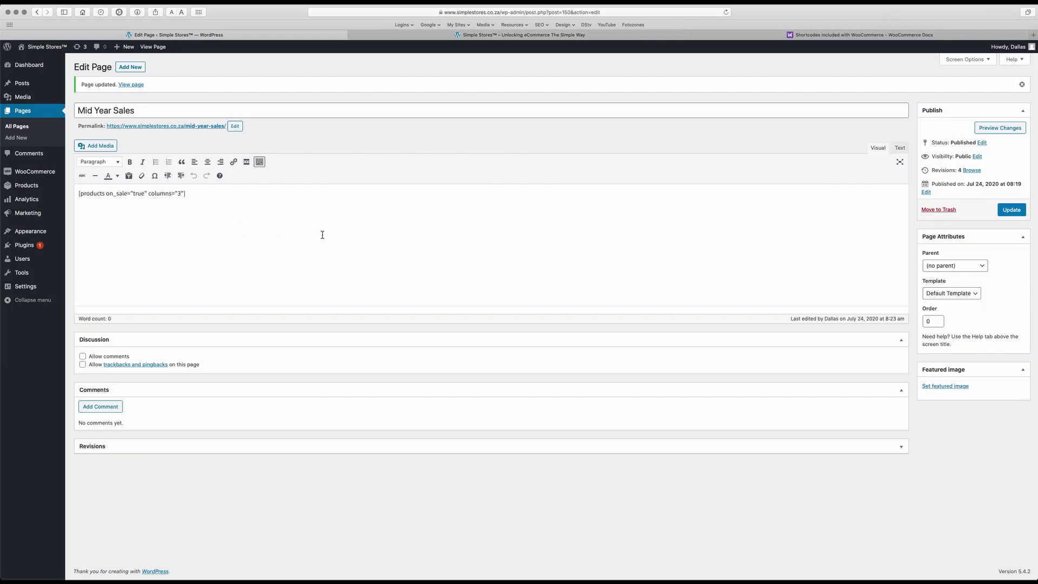
mouse_move(36, 232)
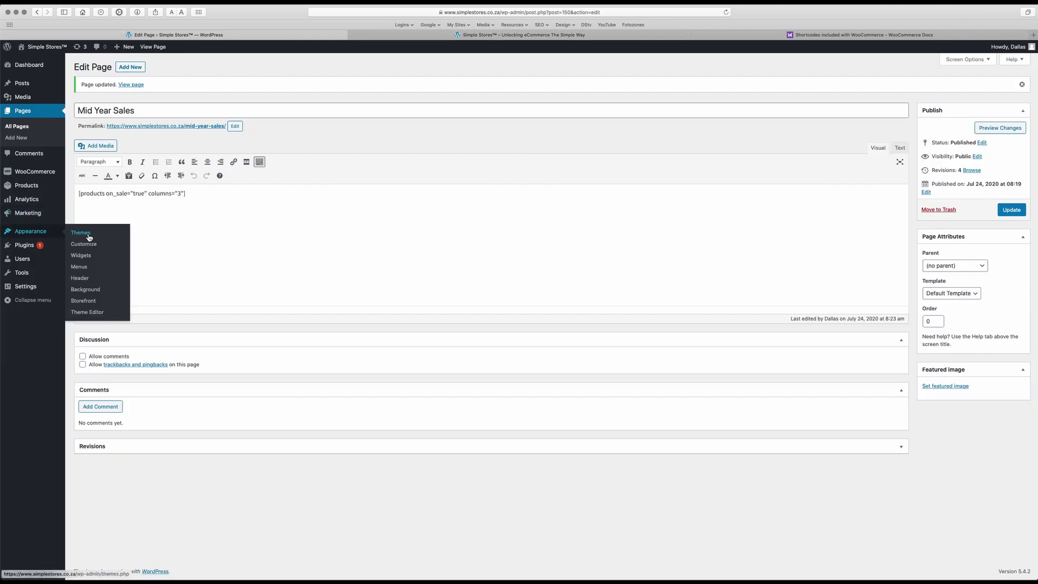
- Add the Mid Year Sales page to the Main Menu, placed right after Home
click(79, 267)
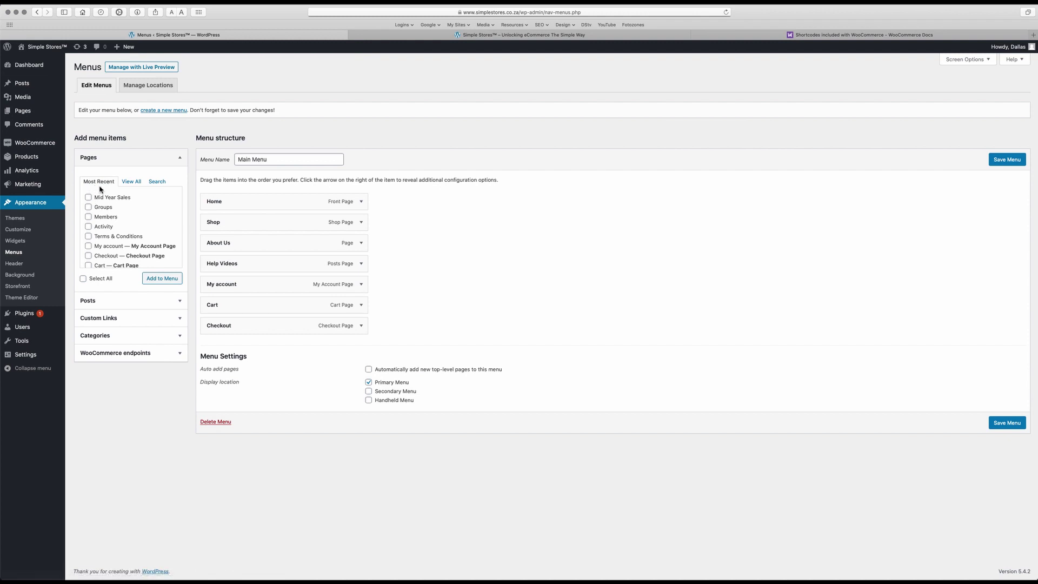
click(88, 199)
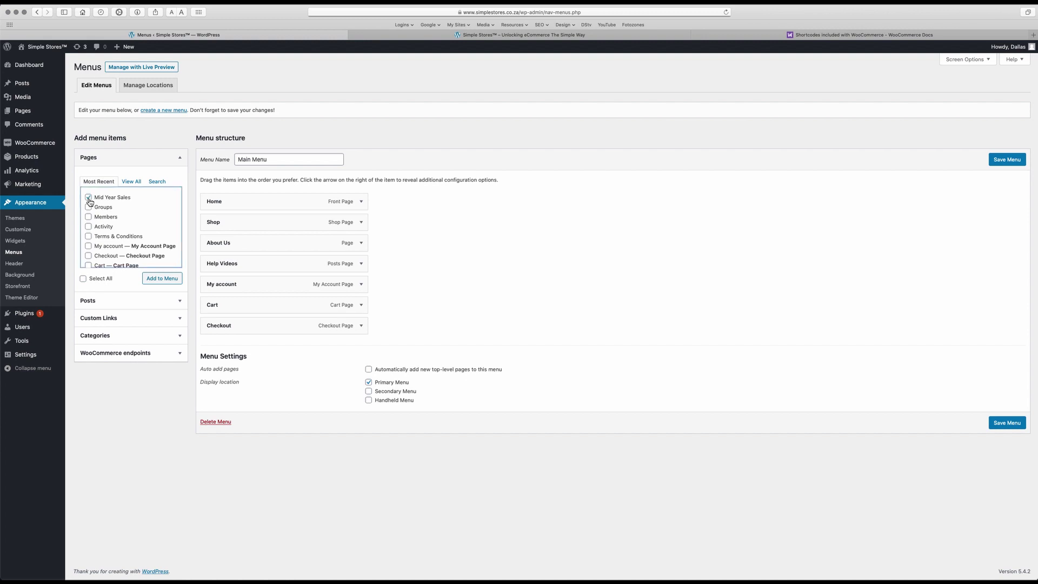
click(160, 280)
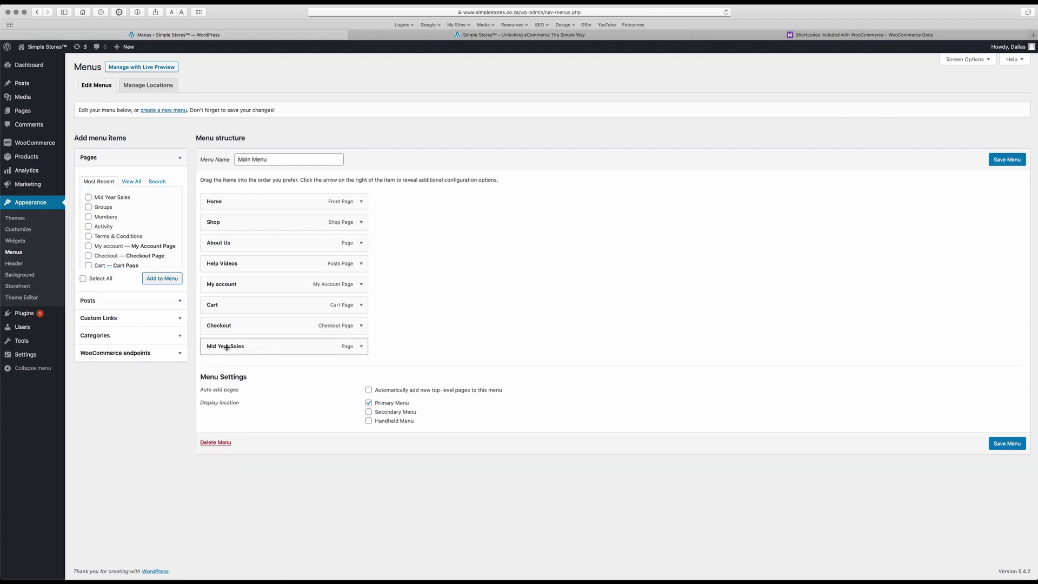
drag(230, 341, 228, 221)
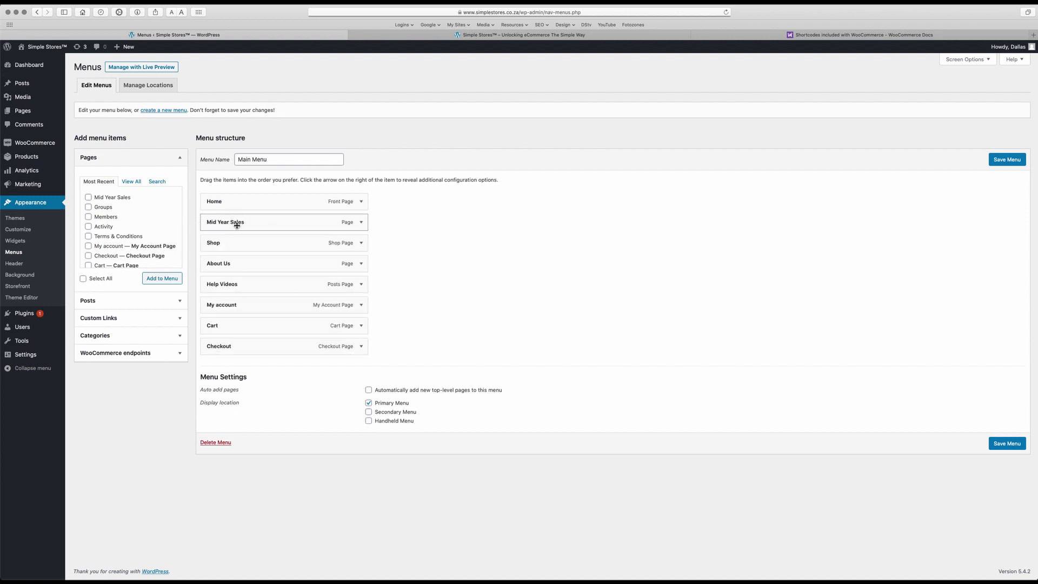
- Shorten the item's navigation label to 'Sale' and save the menu
click(361, 222)
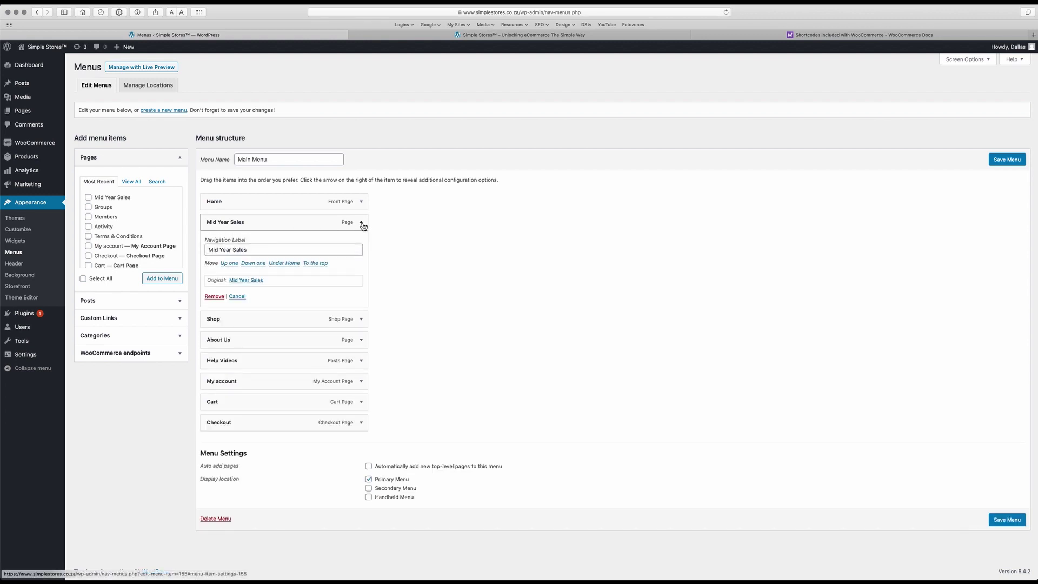
click(234, 249)
key(shift+super+Left)
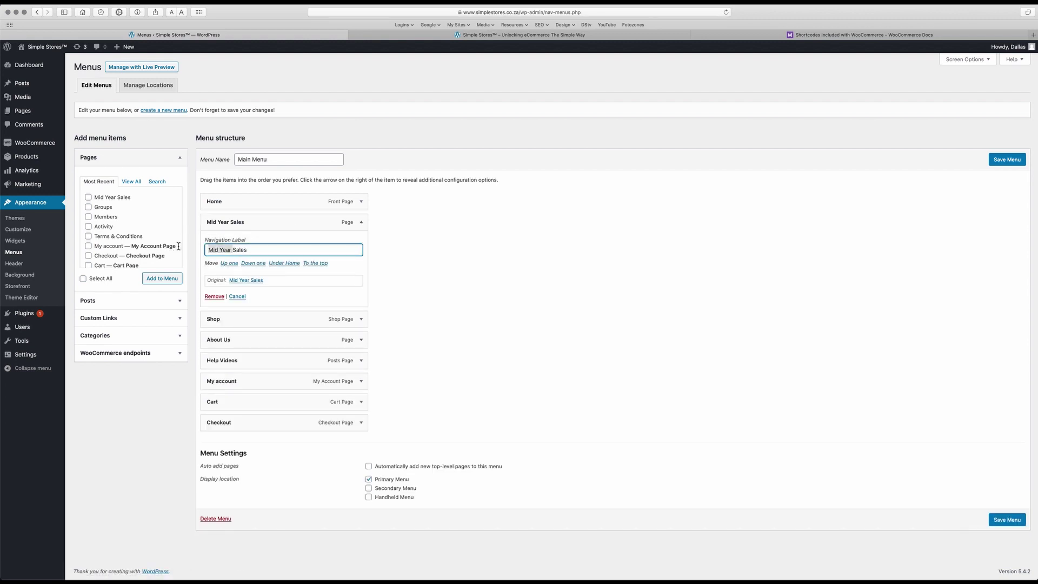
key(BackSpace)
key(BackSpace)
click(1002, 522)
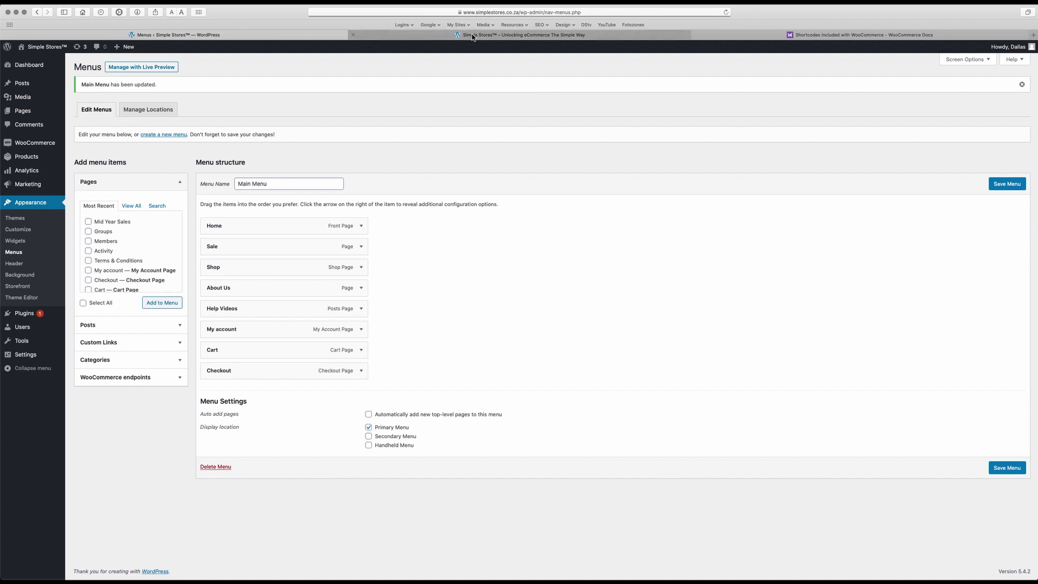
- Reload the storefront home page so the new menu shows
click(471, 35)
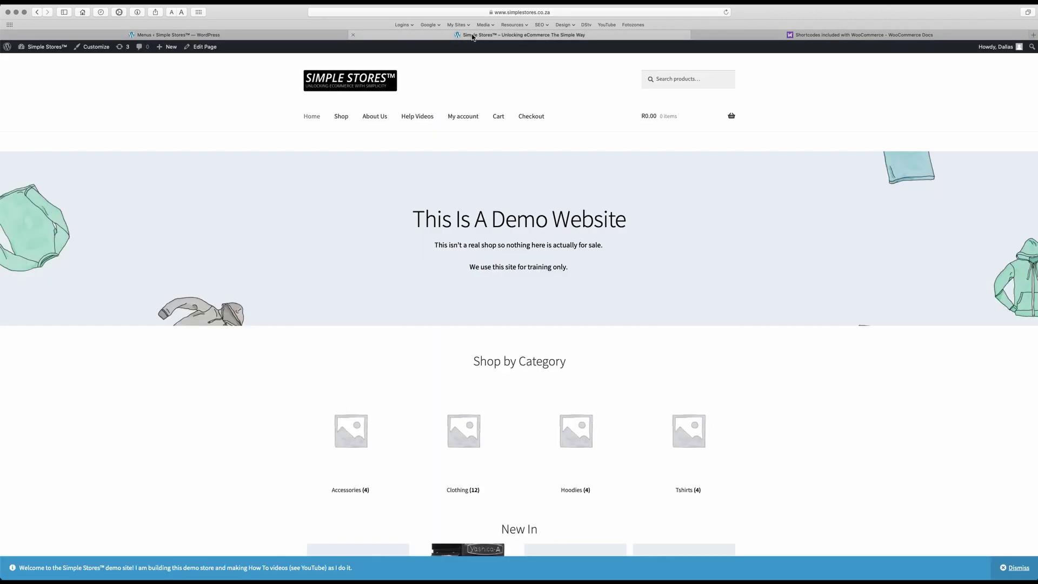
right_click(255, 203)
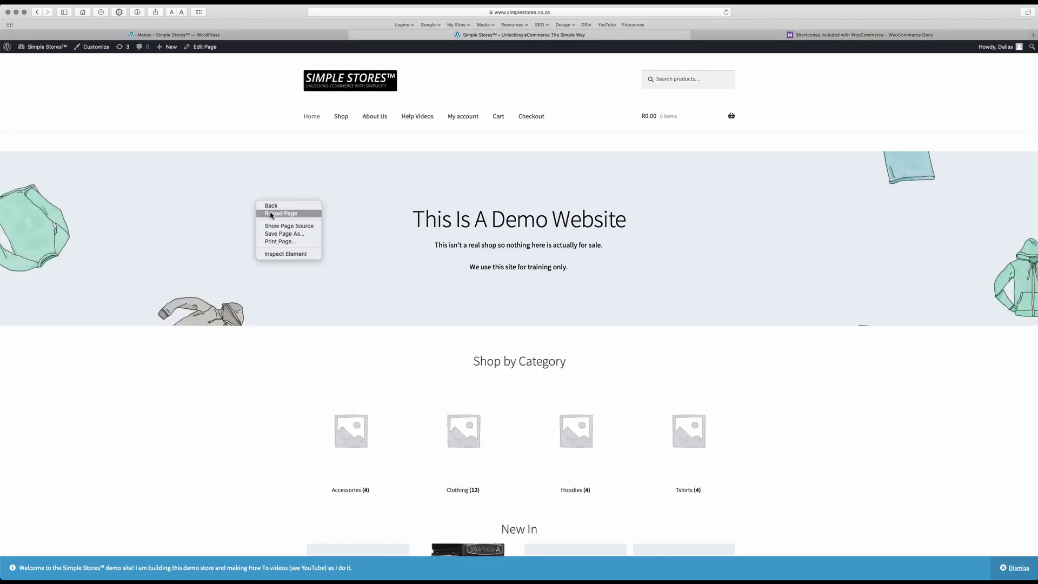
click(271, 215)
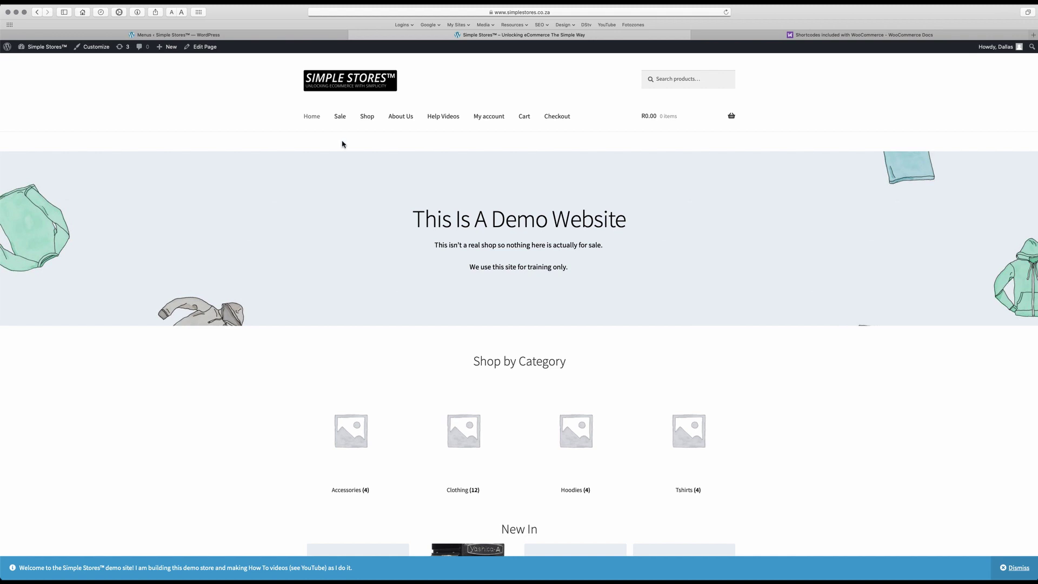
- Follow the Sale link and browse the Mid Year Sales products
click(341, 117)
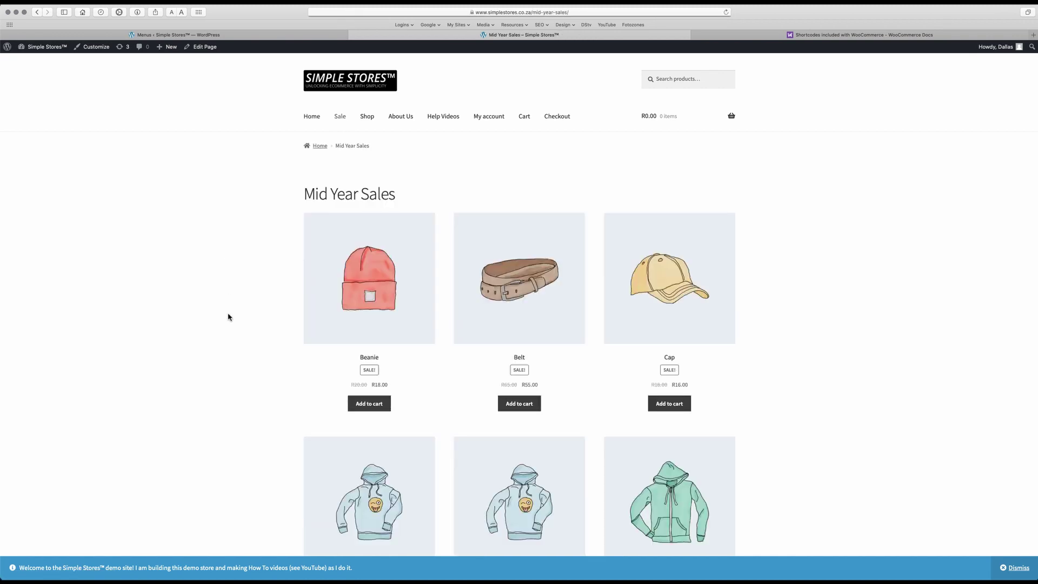
scroll(228, 318, down, 7)
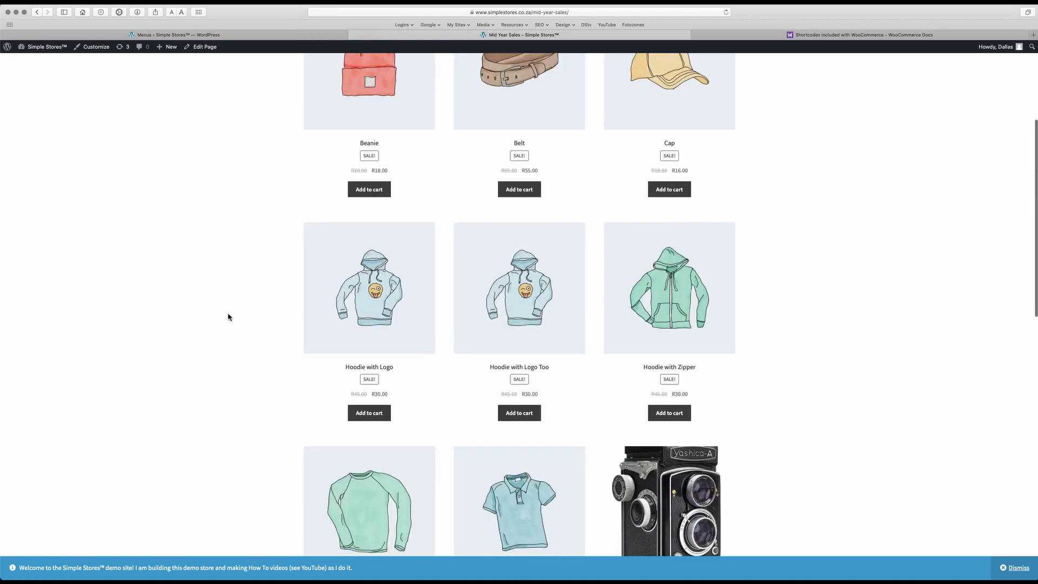
scroll(228, 317, down, 5)
scroll(228, 317, up, 6)
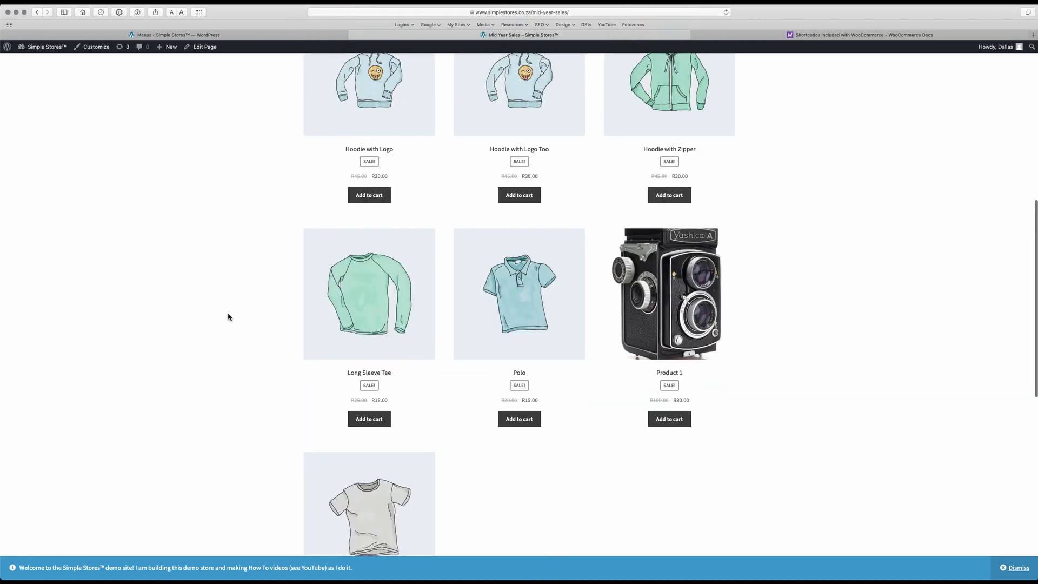
scroll(228, 317, up, 6)
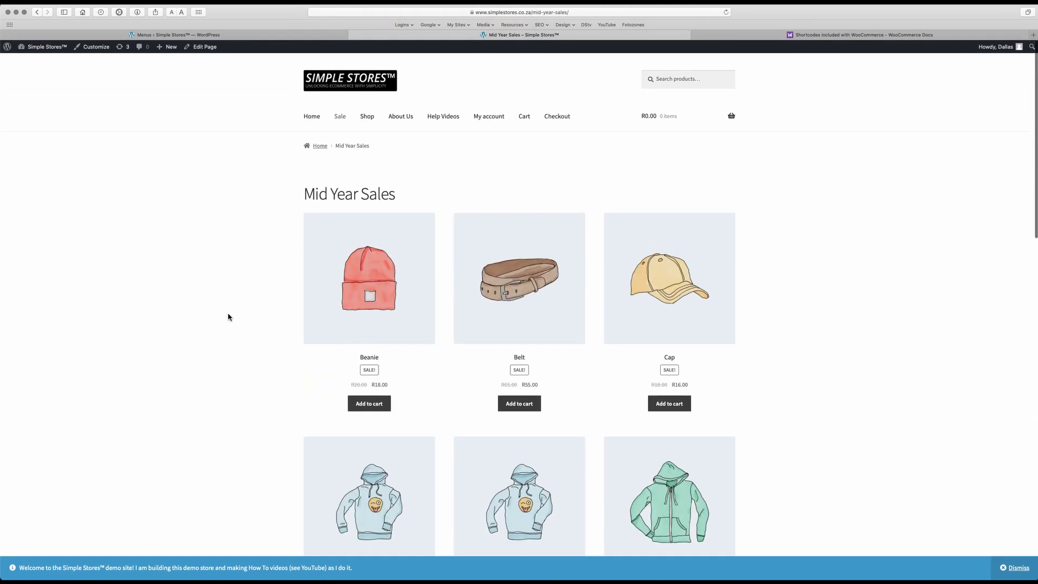